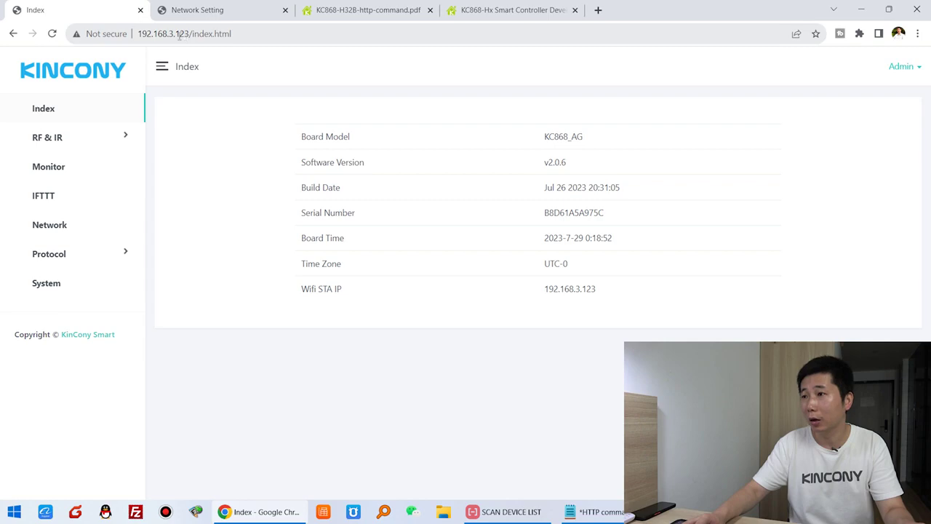
Step: Review the relay commands in the HTTP command PDF, the smart controller protocol page and the HTTP command notes
{"action": "left_click", "coordinate": [377, 13]}
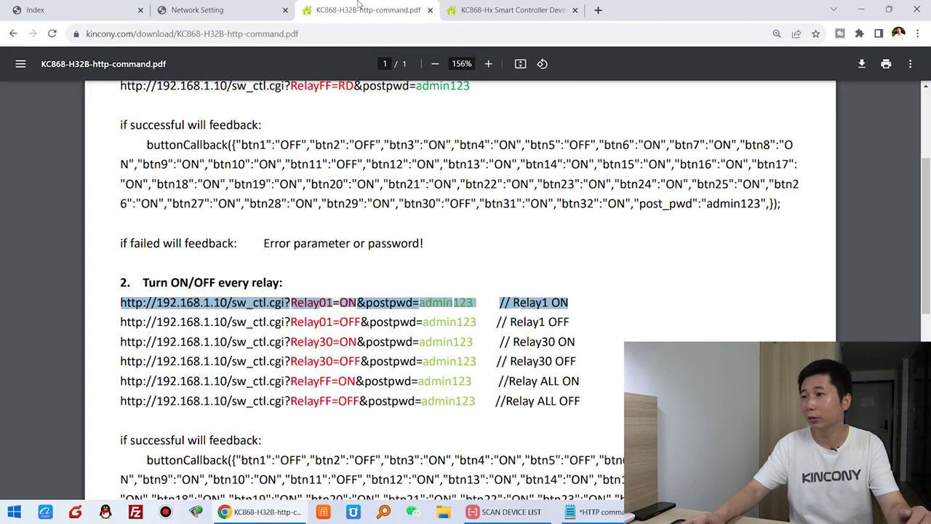
{"action": "left_click", "coordinate": [498, 13]}
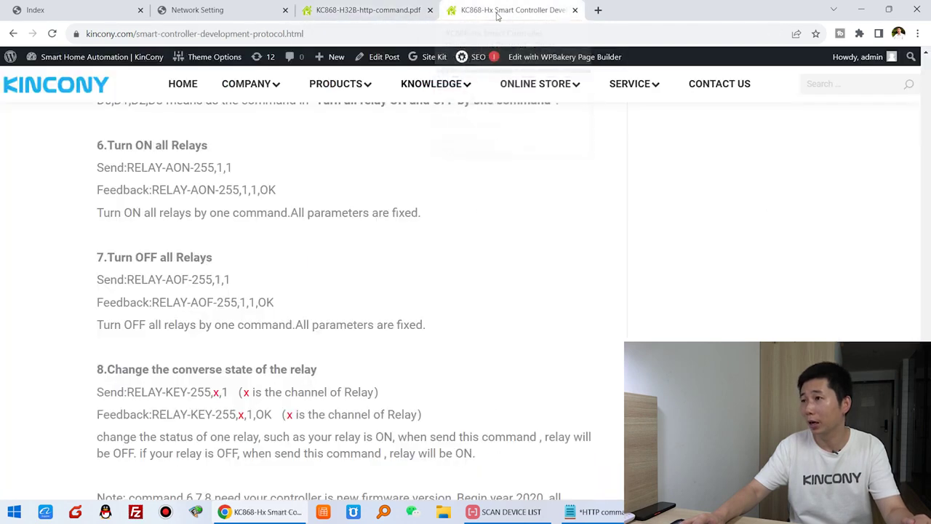
{"action": "left_click_drag", "start_coordinate": [95, 144], "coordinate": [428, 436]}
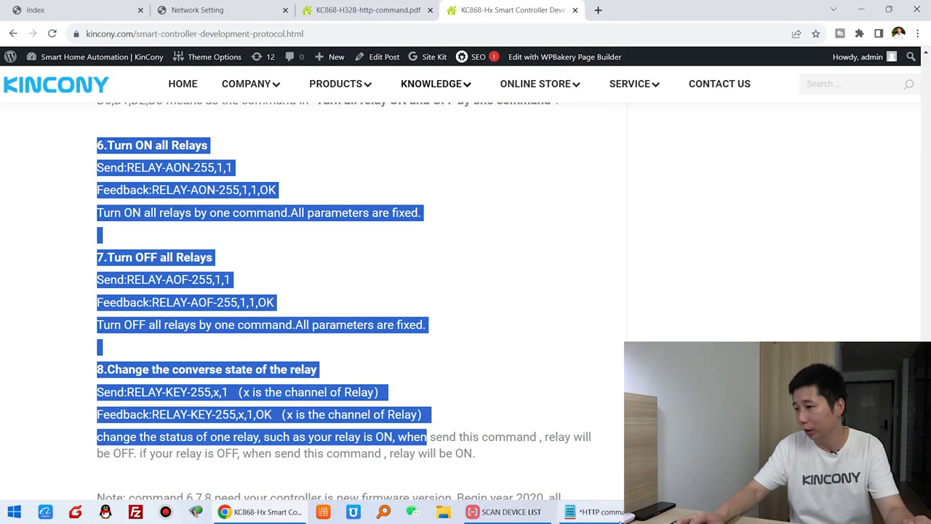
{"action": "left_click", "coordinate": [593, 511]}
{"action": "left_click_drag", "start_coordinate": [572, 395], "coordinate": [257, 226]}
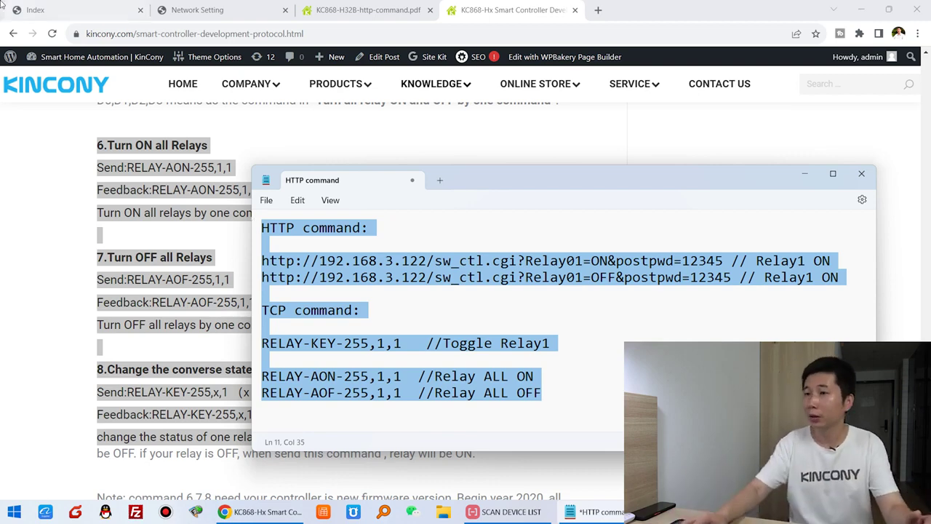
Step: Look over the custom protocol table and the IFTTT rule list of the KC868_AG gateway
{"action": "left_click", "coordinate": [57, 9]}
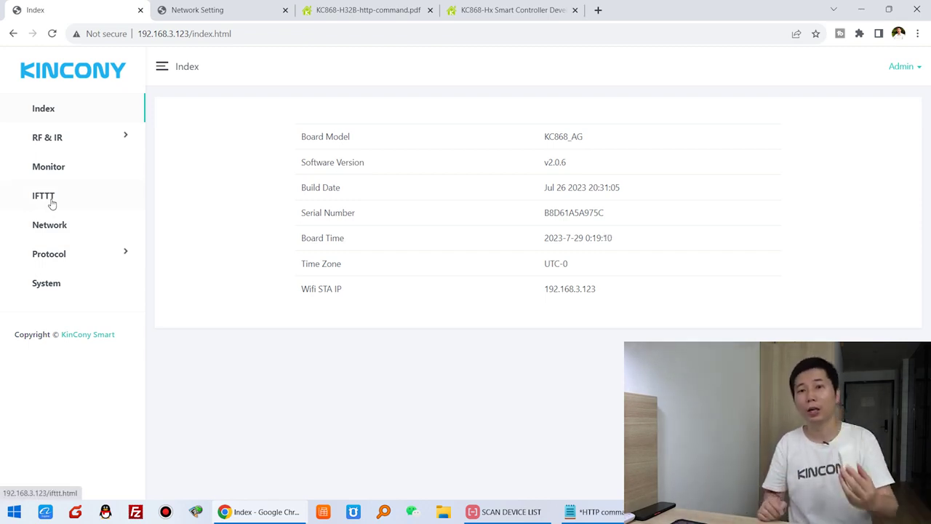
{"action": "left_click", "coordinate": [93, 261]}
{"action": "left_click", "coordinate": [56, 341]}
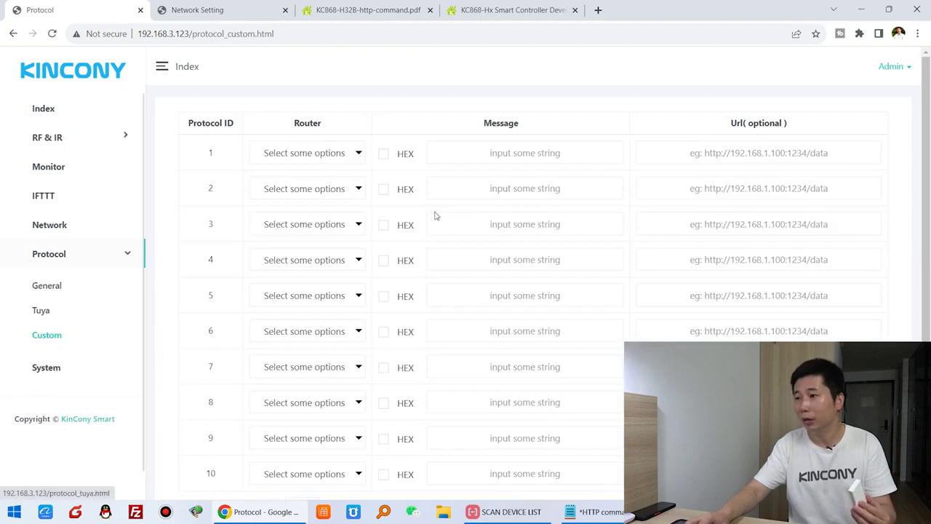
{"action": "left_click", "coordinate": [50, 198]}
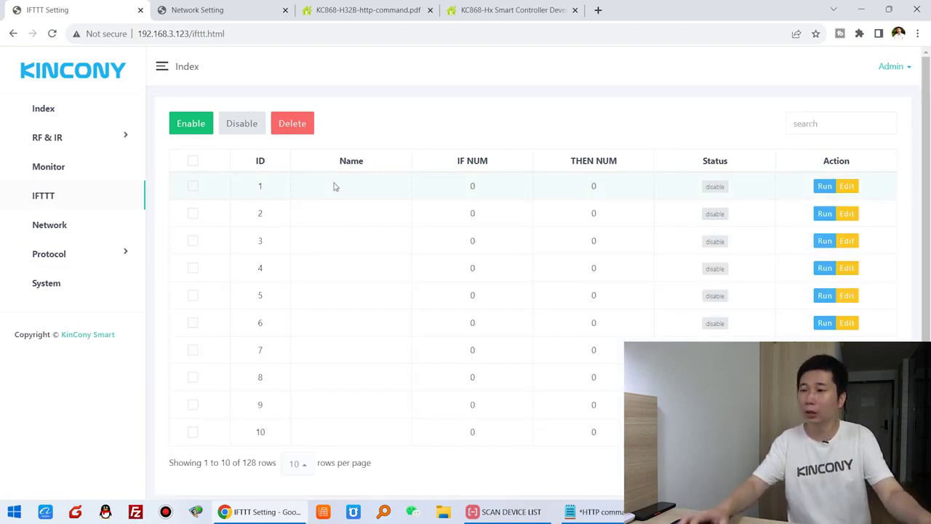
Step: Learn the wireless remote's button as RF ID 1 in the gateway's RF settings
{"action": "left_click", "coordinate": [53, 142]}
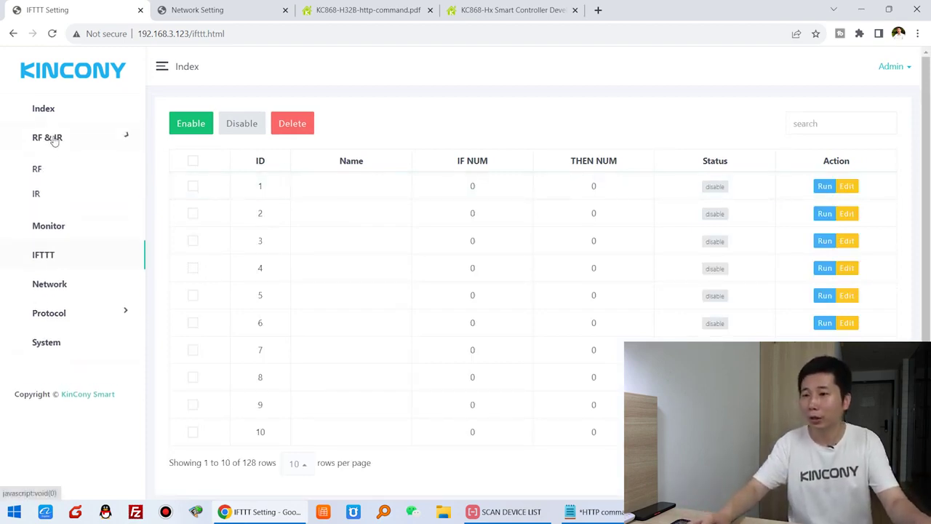
{"action": "left_click", "coordinate": [37, 171]}
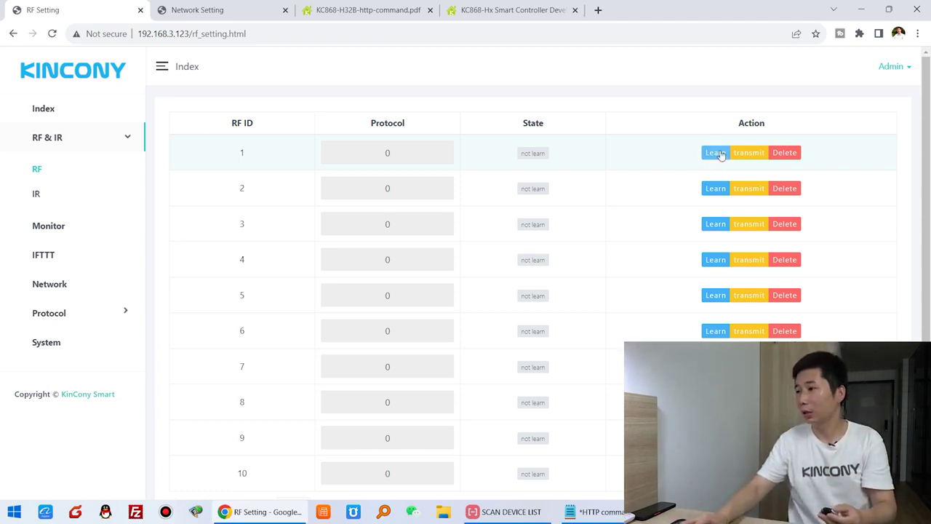
{"action": "left_click", "coordinate": [717, 154]}
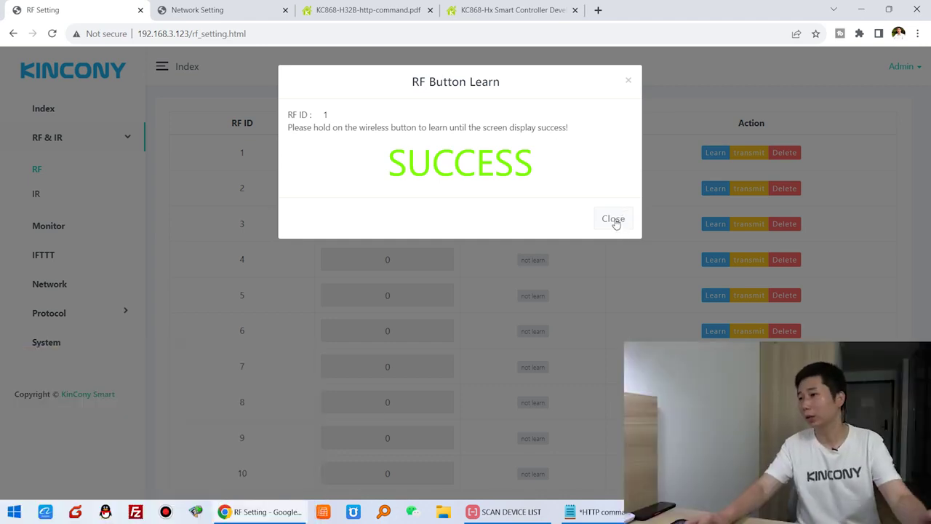
{"action": "left_click", "coordinate": [616, 220]}
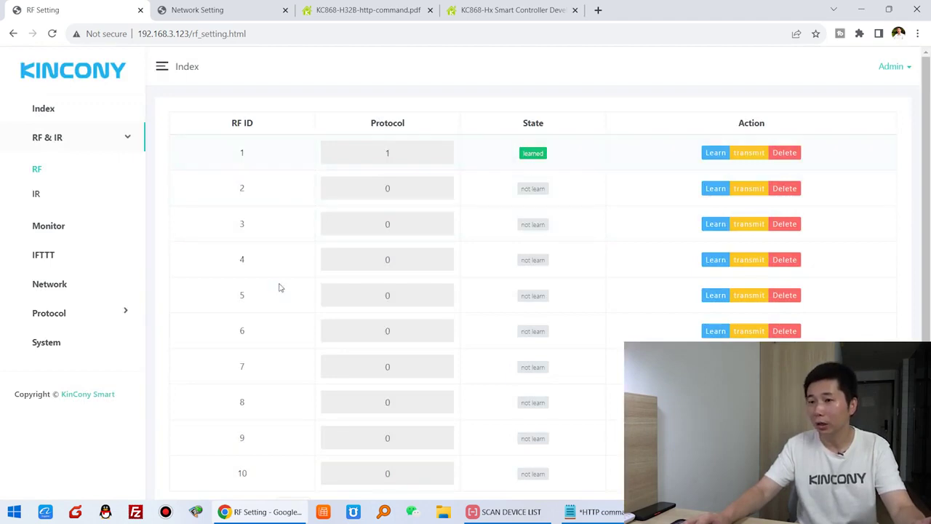
Step: Open the gateway's custom protocol table and review the TCP command for toggling relay 1 in the notes
{"action": "left_click", "coordinate": [67, 313]}
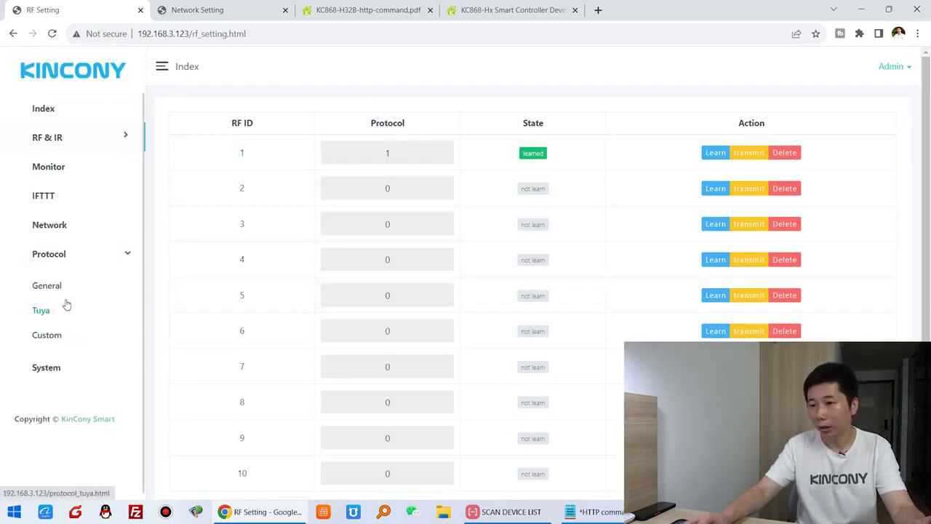
{"action": "left_click", "coordinate": [53, 338]}
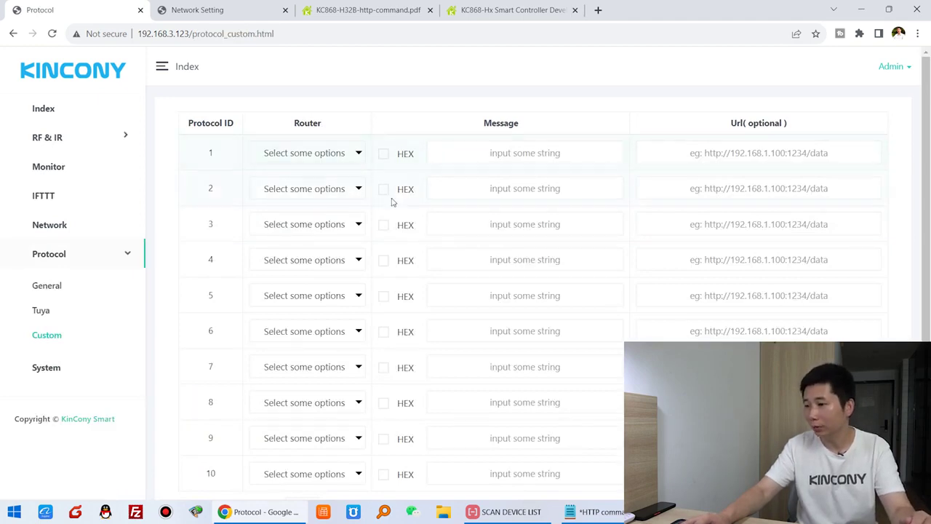
{"action": "left_click", "coordinate": [600, 516]}
{"action": "left_click", "coordinate": [343, 280]}
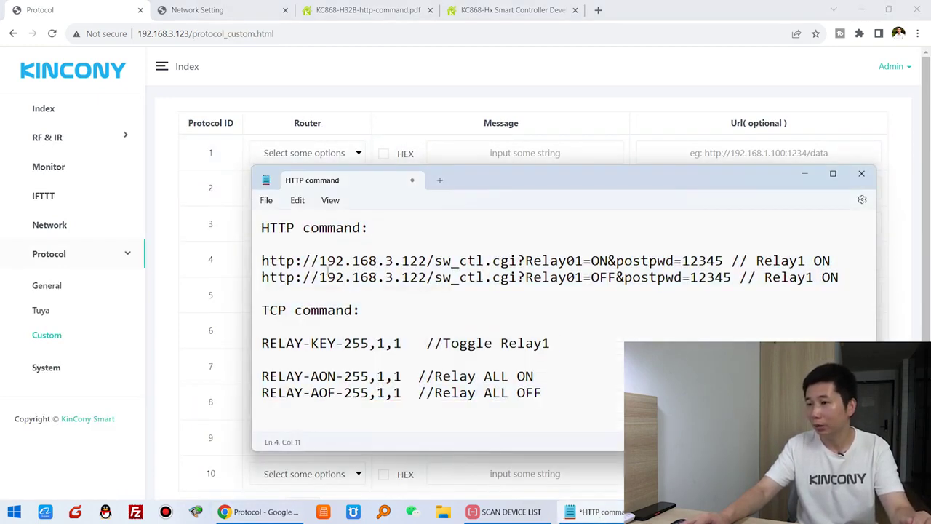
{"action": "left_click_drag", "start_coordinate": [364, 309], "coordinate": [239, 307]}
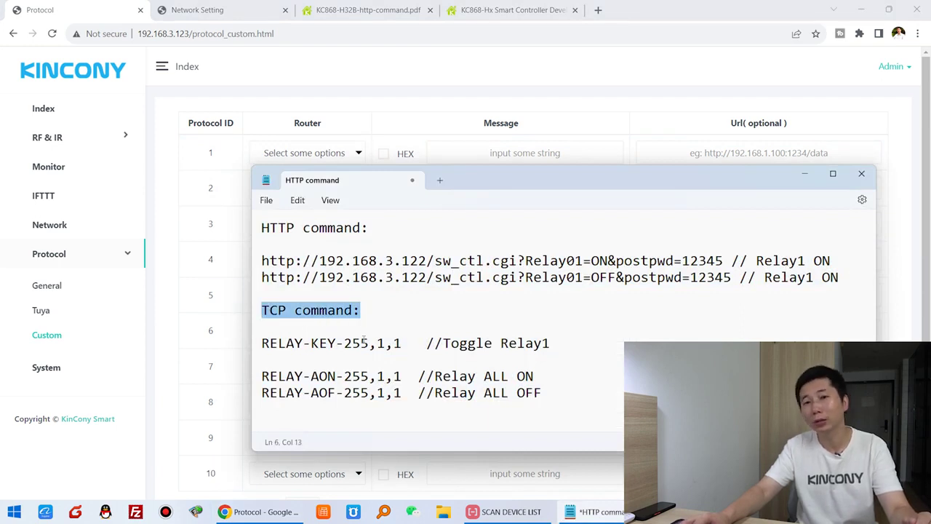
{"action": "left_click_drag", "start_coordinate": [399, 343], "coordinate": [249, 343]}
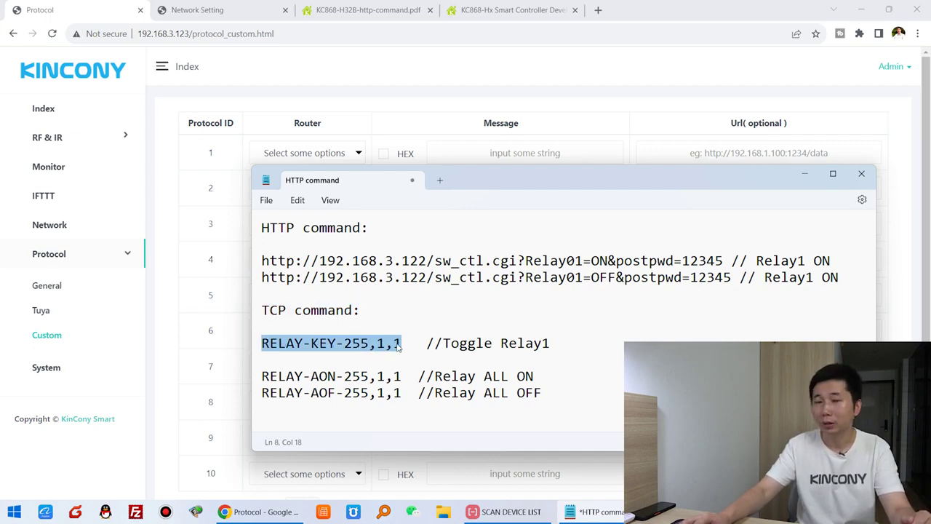
Step: Check the command syntax for changing a relay to its converse state on the smart controller protocol page
{"action": "left_click", "coordinate": [479, 11]}
{"action": "left_click", "coordinate": [270, 284]}
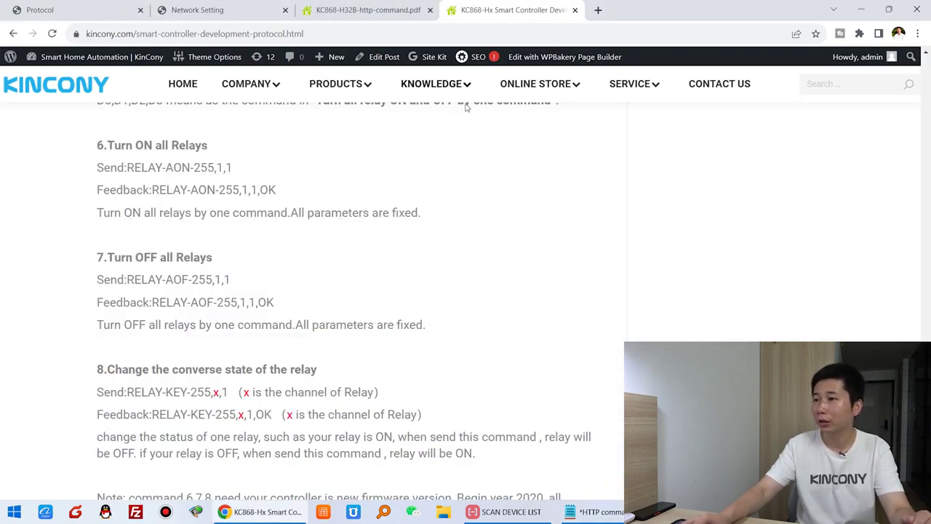
{"action": "mouse_move", "coordinate": [456, 94]}
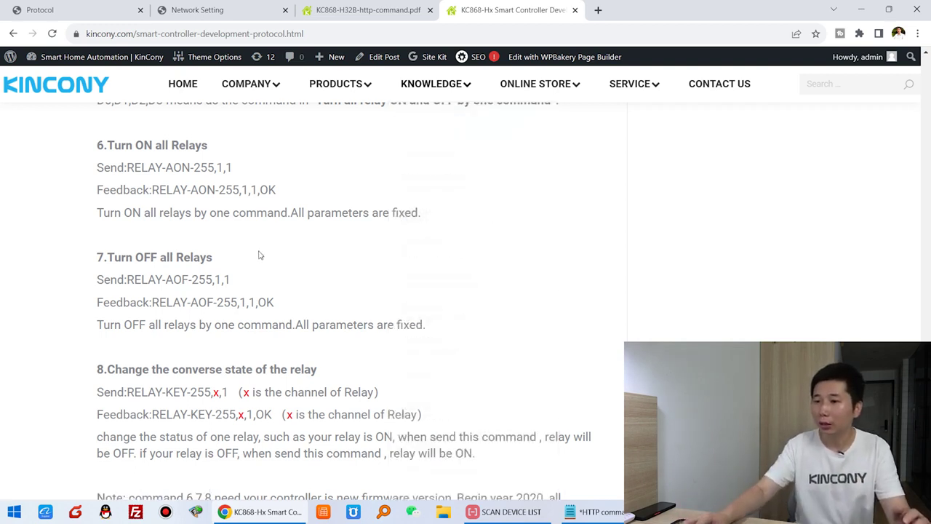
{"action": "left_click_drag", "start_coordinate": [143, 371], "coordinate": [291, 370]}
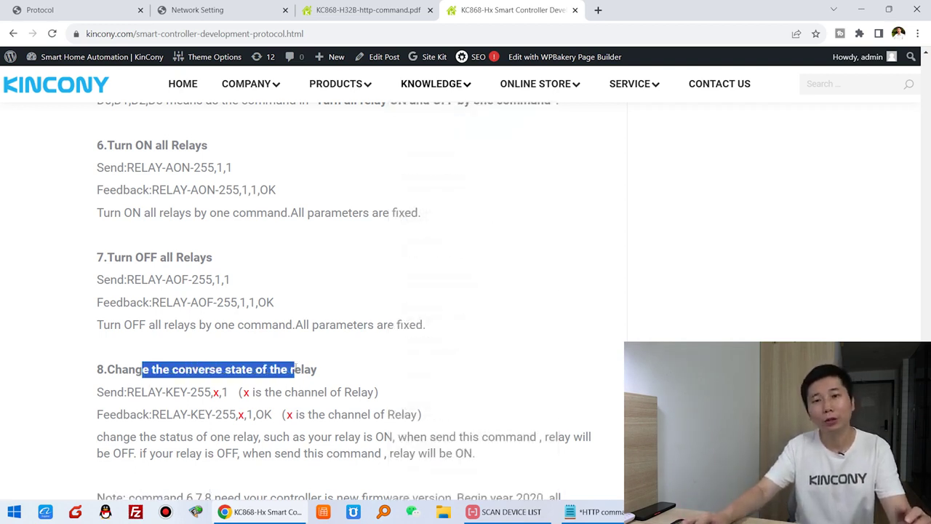
{"action": "left_click", "coordinate": [195, 392]}
{"action": "left_click_drag", "start_coordinate": [128, 392], "coordinate": [232, 392]}
Step: Copy RELAY-KEY-255,1,1 from the notes into the message of custom protocol ID 1
{"action": "left_click", "coordinate": [588, 513]}
{"action": "left_click_drag", "start_coordinate": [401, 343], "coordinate": [251, 345]}
{"action": "right_click", "coordinate": [296, 351]}
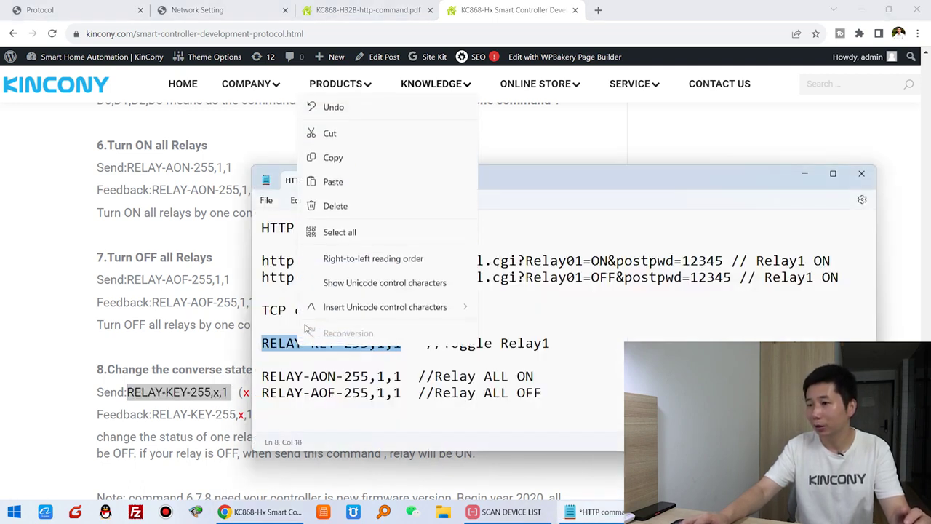
{"action": "left_click", "coordinate": [341, 156]}
{"action": "left_click", "coordinate": [250, 5]}
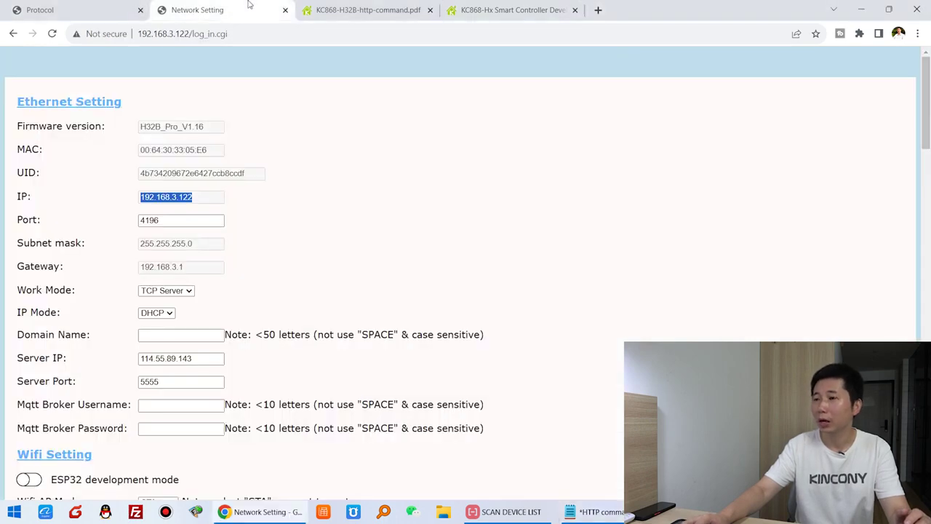
{"action": "left_click", "coordinate": [7, 6]}
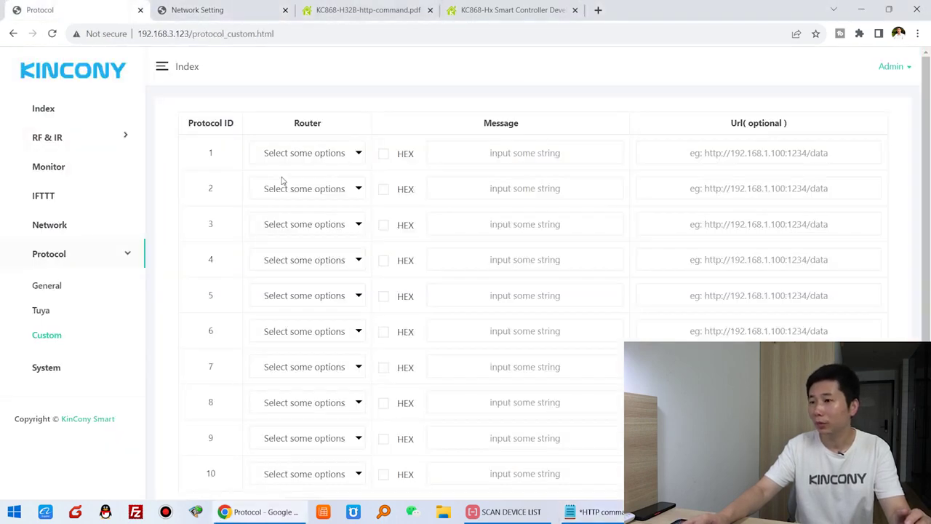
{"action": "left_click", "coordinate": [476, 154]}
{"action": "right_click", "coordinate": [477, 154]}
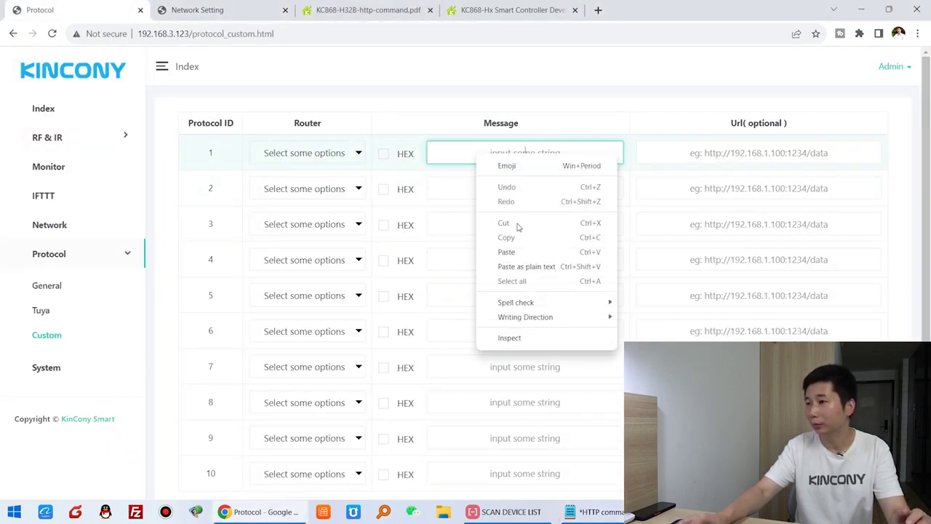
{"action": "left_click", "coordinate": [518, 252]}
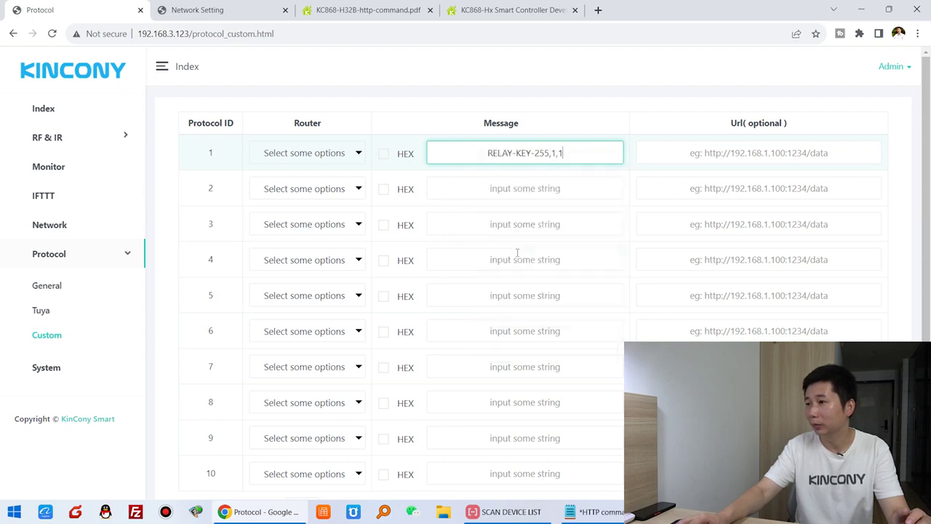
Step: Set the router of custom protocol ID 1 to TCP Client
{"action": "left_click", "coordinate": [315, 159]}
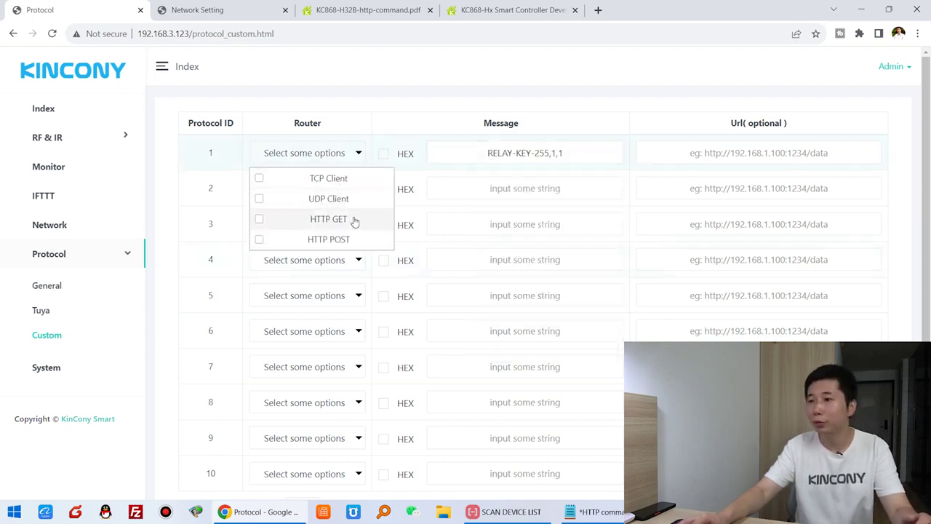
{"action": "left_click", "coordinate": [260, 180]}
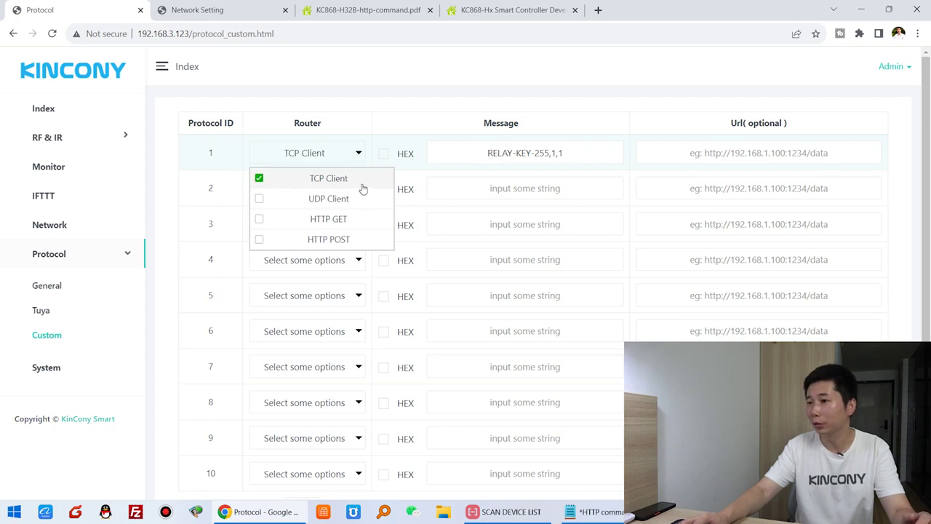
{"action": "left_click", "coordinate": [376, 126]}
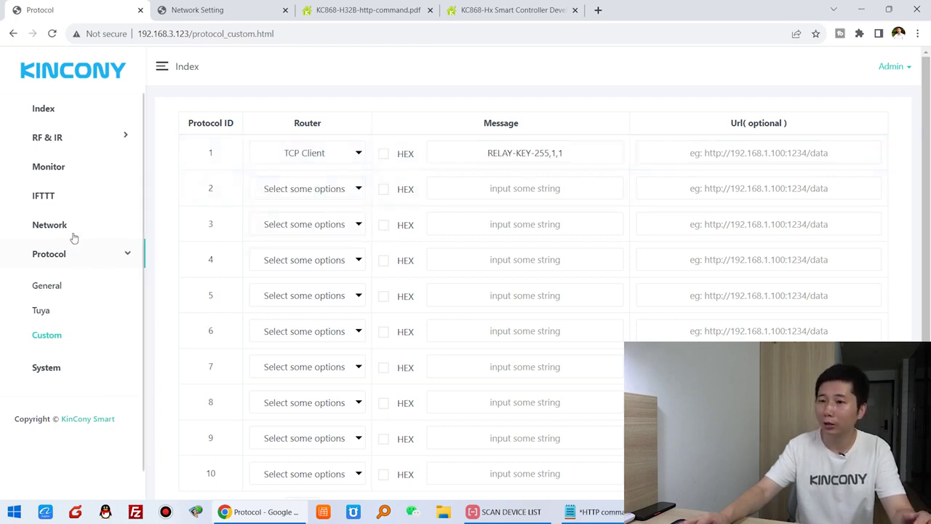
Step: Check the TCP Client's remote address in the gateway's general protocol settings
{"action": "left_click", "coordinate": [69, 256]}
{"action": "left_click", "coordinate": [68, 255]}
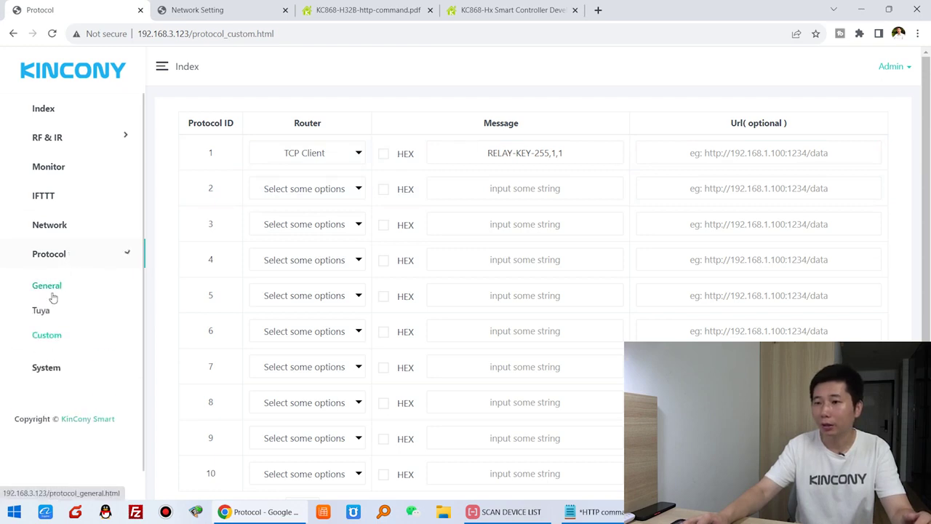
{"action": "left_click", "coordinate": [48, 287]}
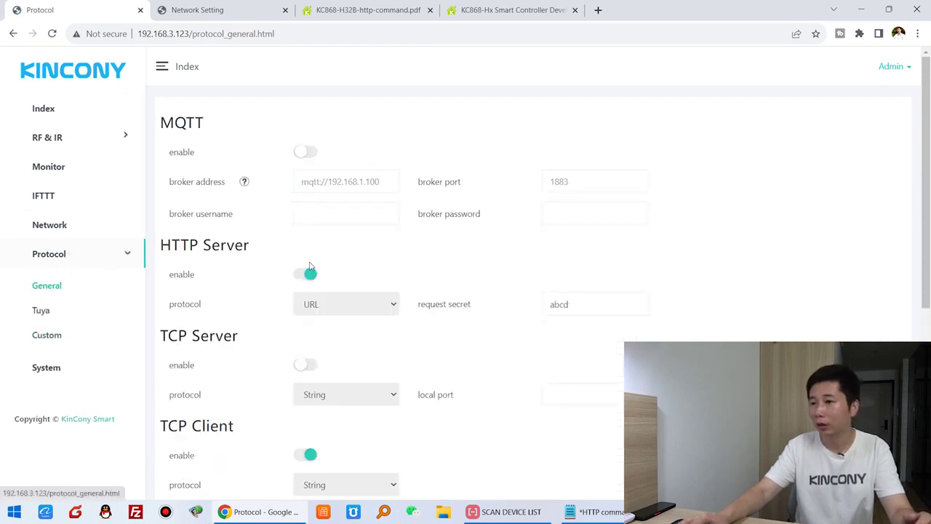
{"action": "scroll", "coordinate": [191, 294], "scroll_direction": "down", "scroll_amount": 1}
{"action": "scroll", "coordinate": [219, 336], "scroll_direction": "down", "scroll_amount": 2}
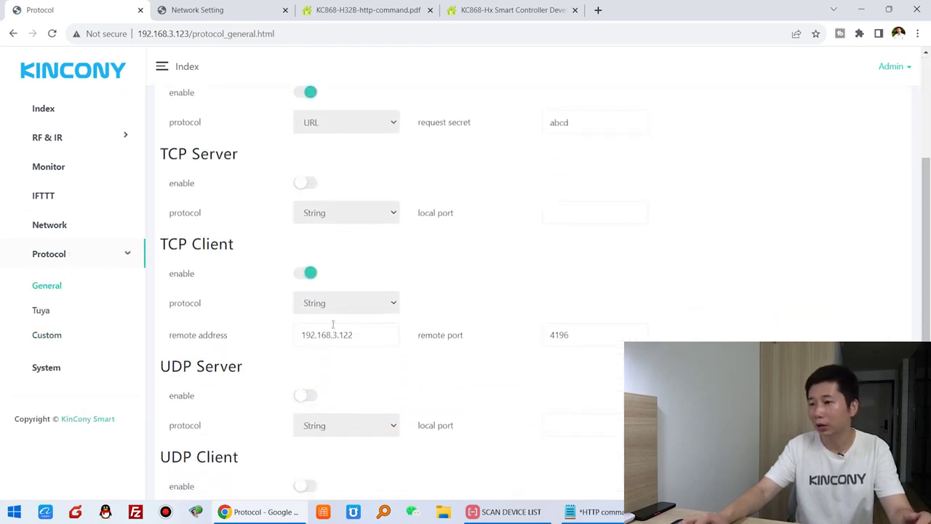
{"action": "left_click_drag", "start_coordinate": [358, 339], "coordinate": [289, 340]}
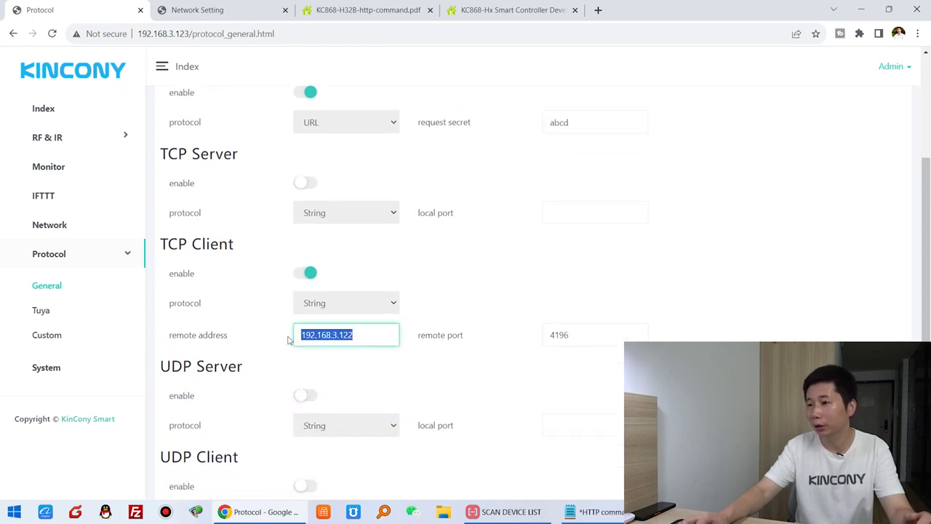
{"action": "left_click", "coordinate": [373, 337]}
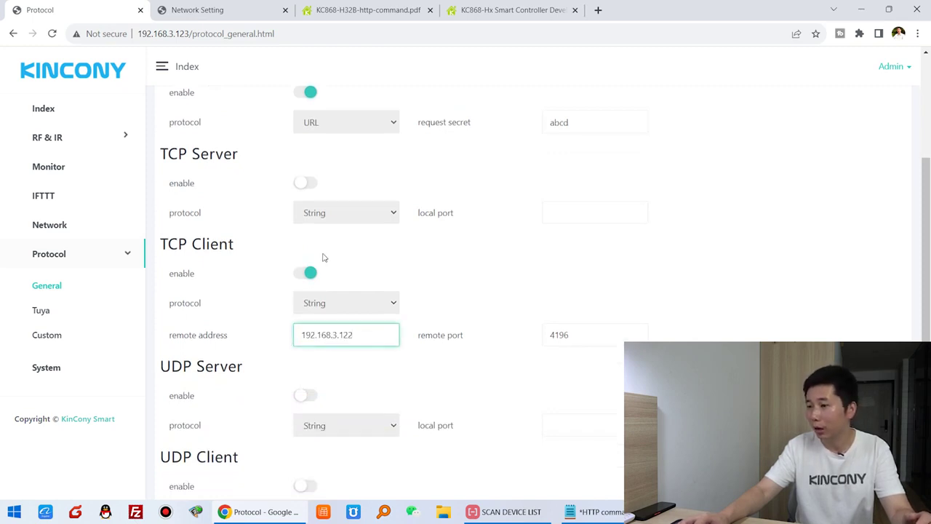
Step: Highlight the controller's IP in its Ethernet settings and detach the Network Setting page into its own browser window
{"action": "left_click", "coordinate": [226, 13]}
{"action": "left_click", "coordinate": [186, 197]}
{"action": "left_click_drag", "start_coordinate": [208, 198], "coordinate": [137, 201]}
{"action": "left_click_drag", "start_coordinate": [220, 13], "coordinate": [426, 153]}
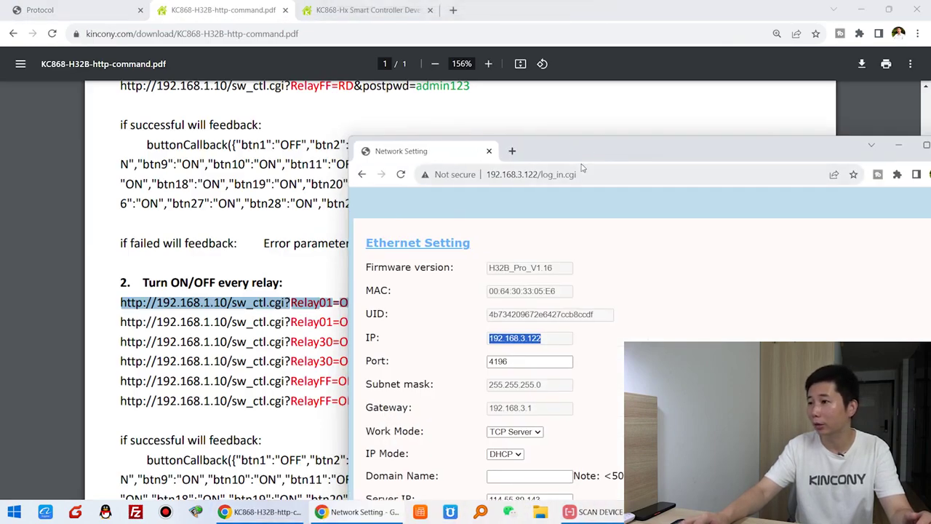
Step: Place the Network Setting window beside the TCP Client settings and compare the controller's IP with the remote address
{"action": "left_click", "coordinate": [43, 9]}
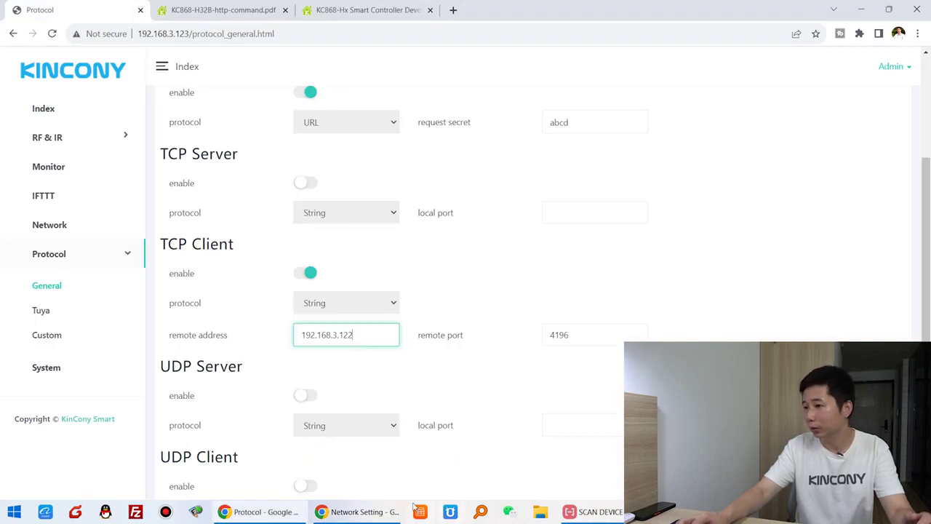
{"action": "left_click", "coordinate": [357, 511]}
{"action": "left_click_drag", "start_coordinate": [570, 159], "coordinate": [748, 24]}
{"action": "left_click", "coordinate": [688, 212]}
{"action": "left_click_drag", "start_coordinate": [707, 211], "coordinate": [639, 214]}
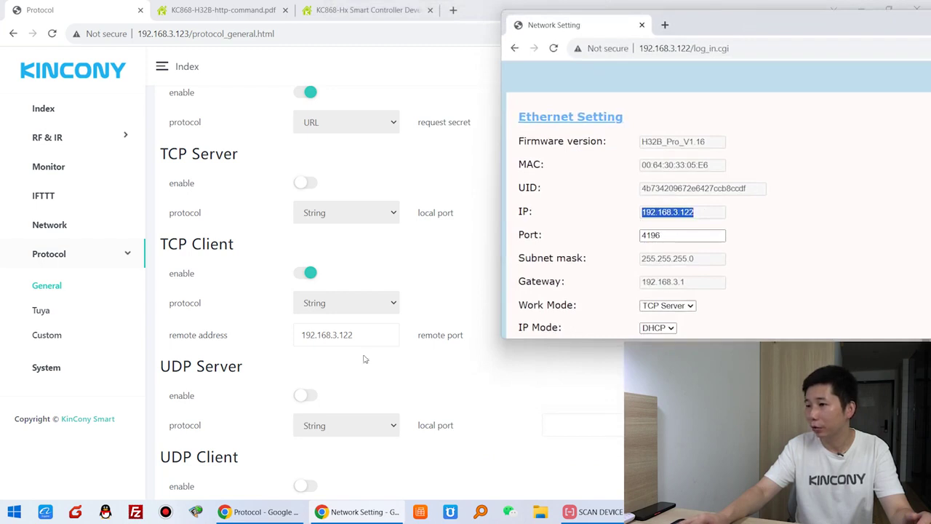
Step: Compare the controller's port in its Ethernet settings with the TCP Client's remote port, and return to the gateway's protocol page
{"action": "left_click_drag", "start_coordinate": [737, 28], "coordinate": [826, 28]}
{"action": "left_click_drag", "start_coordinate": [757, 236], "coordinate": [702, 236]}
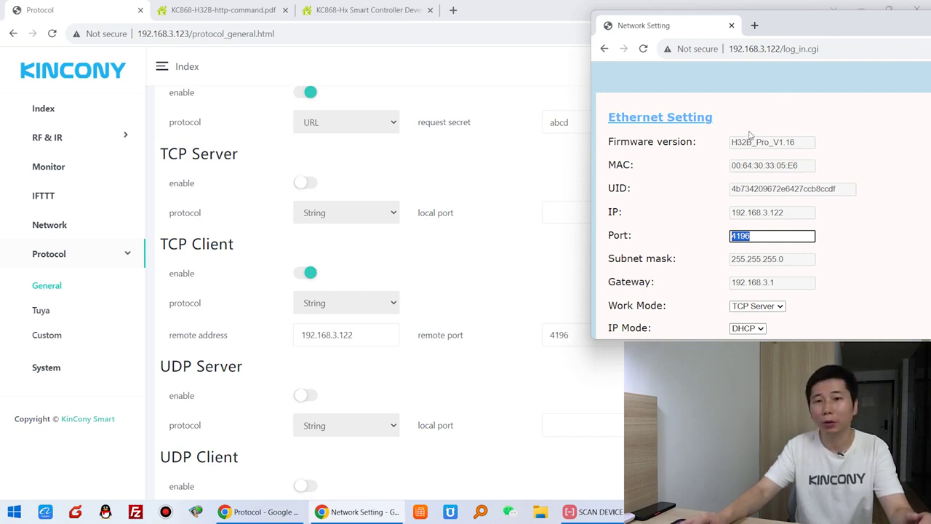
{"action": "left_click_drag", "start_coordinate": [608, 211], "coordinate": [639, 237]}
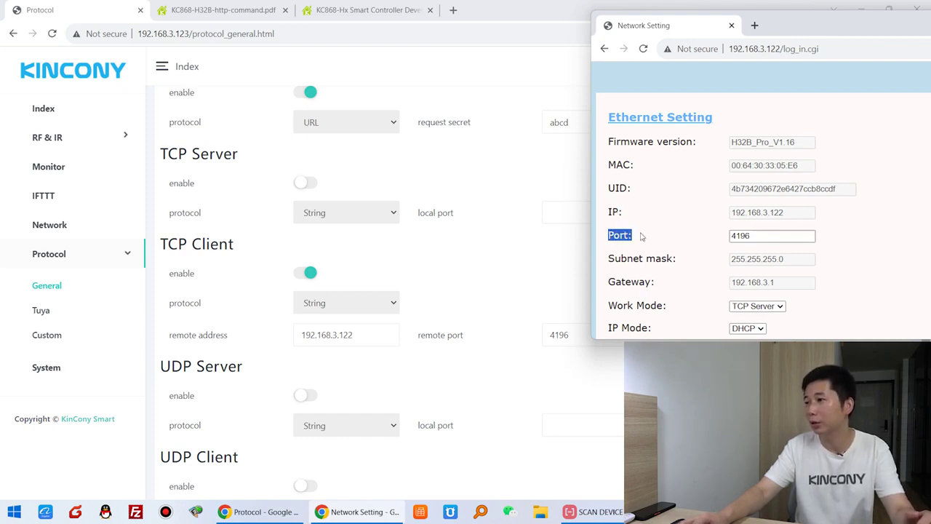
{"action": "left_click", "coordinate": [481, 297]}
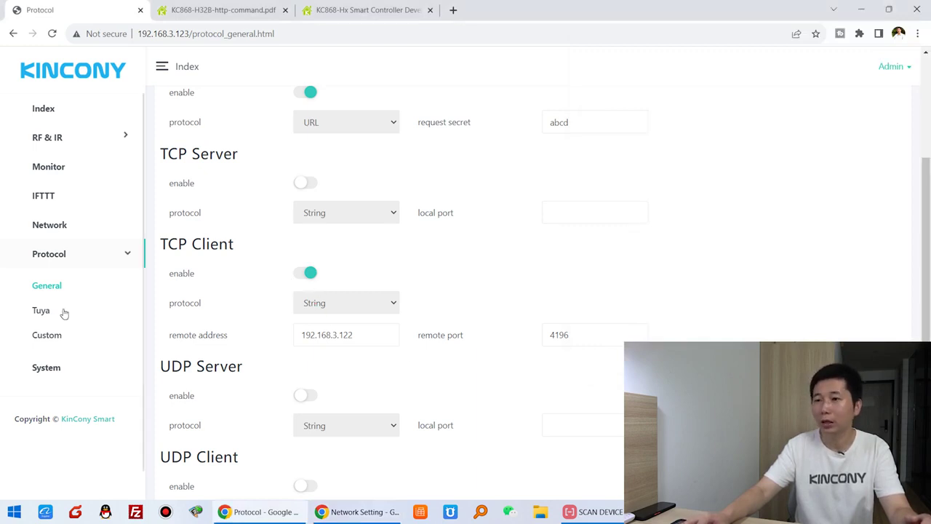
Step: Set custom protocol ID 1 to TCP Client with the message RELAY-KEY-255,1,1 and save the settings
{"action": "left_click", "coordinate": [48, 337]}
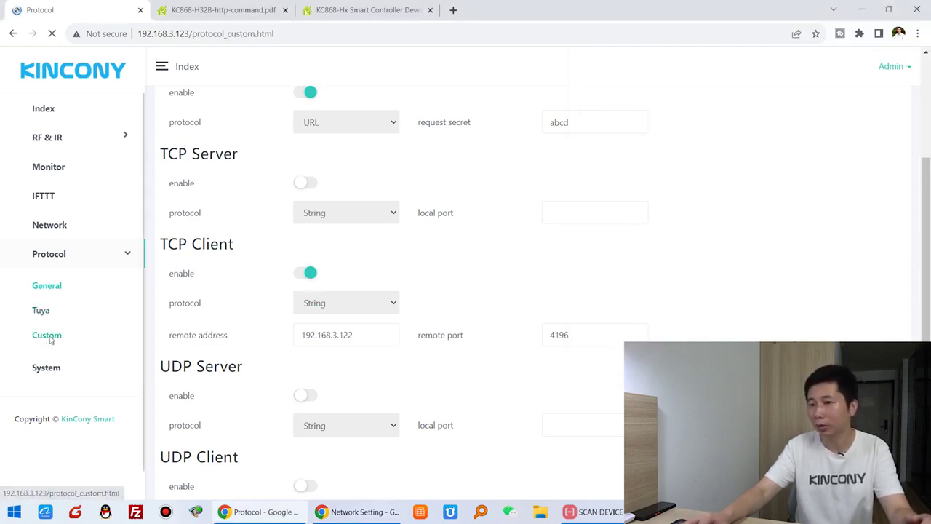
{"action": "left_click", "coordinate": [349, 154]}
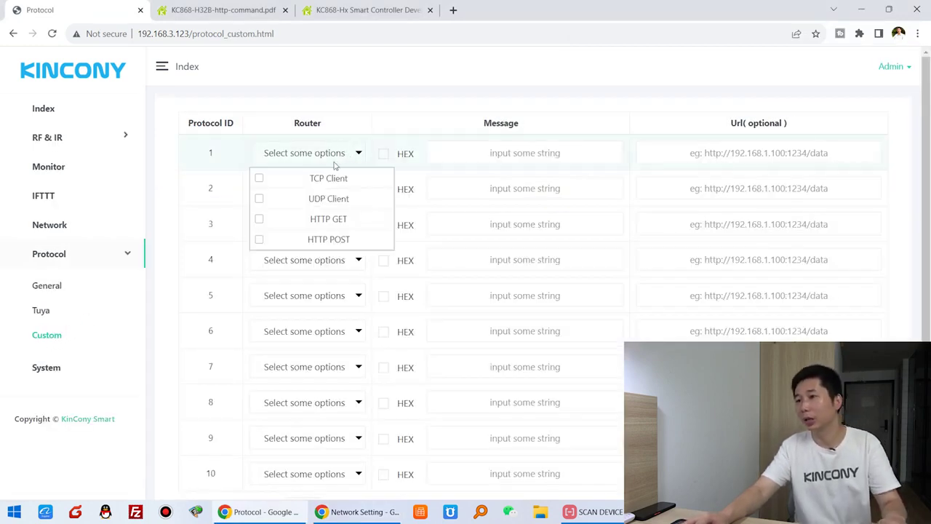
{"action": "left_click", "coordinate": [315, 179]}
{"action": "left_click", "coordinate": [480, 151]}
{"action": "type", "text": "RELAY-KEY-255,1,1"}
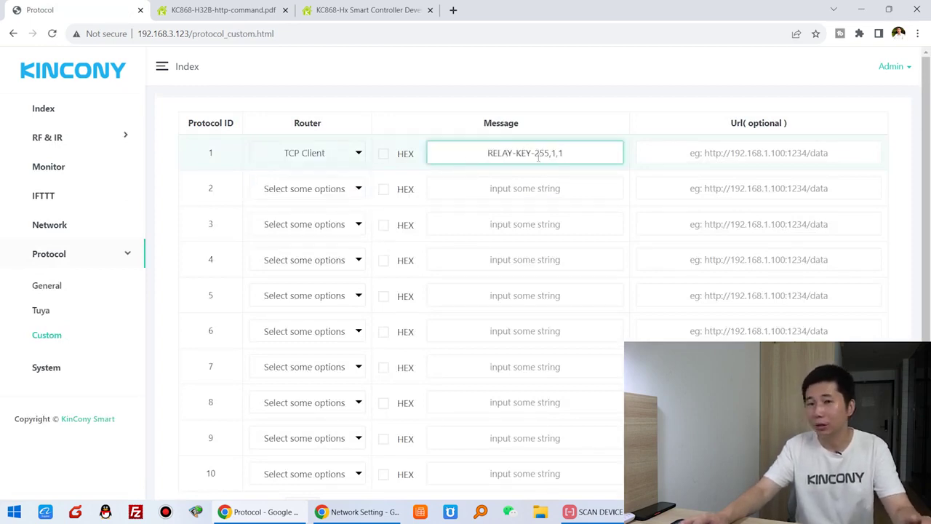
{"action": "scroll", "coordinate": [539, 161], "scroll_direction": "down", "scroll_amount": 3}
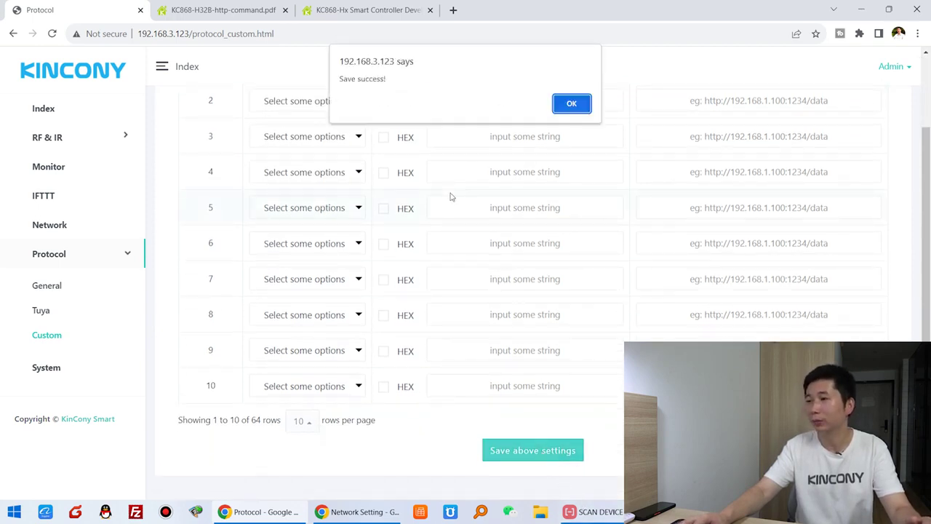
{"action": "left_click", "coordinate": [572, 104]}
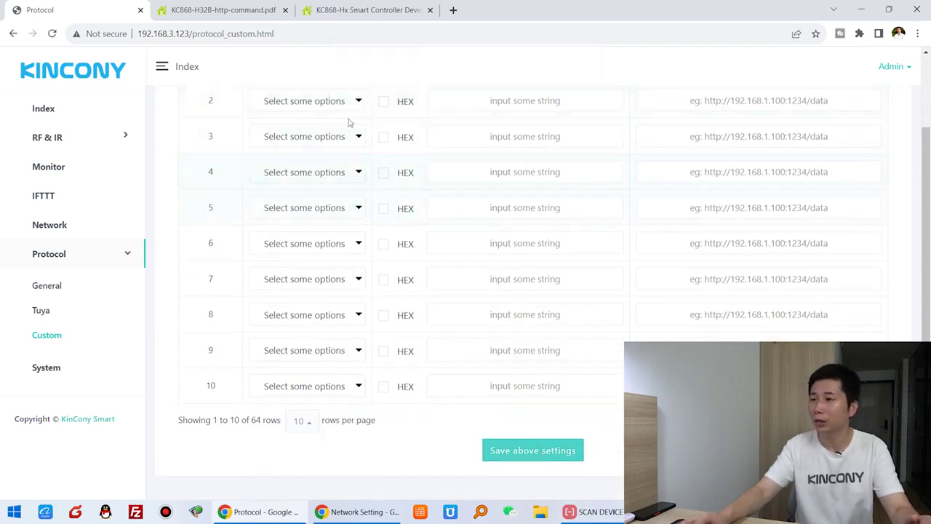
{"action": "scroll", "coordinate": [321, 148], "scroll_direction": "up", "scroll_amount": 1}
{"action": "scroll", "coordinate": [321, 148], "scroll_direction": "up", "scroll_amount": 1}
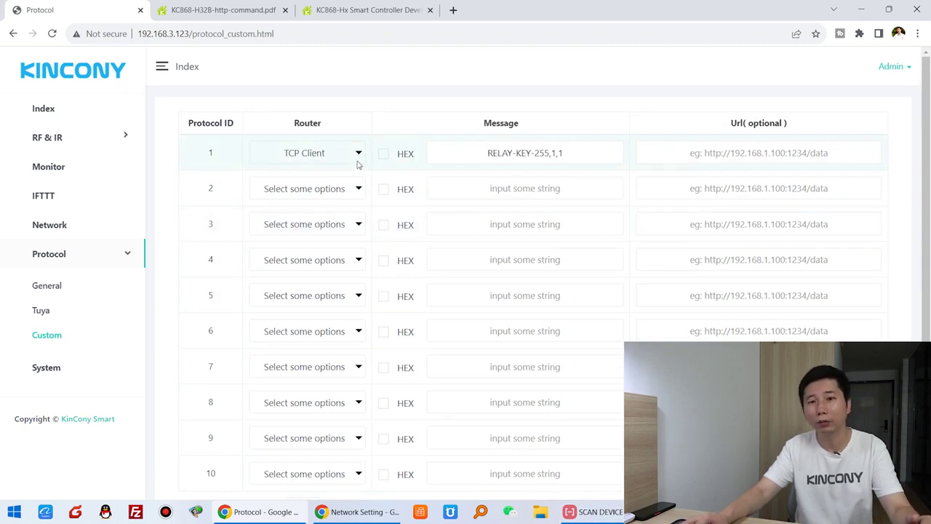
Step: Name IFTTT rule 1 "toggle-1" and enable it
{"action": "left_click", "coordinate": [51, 202]}
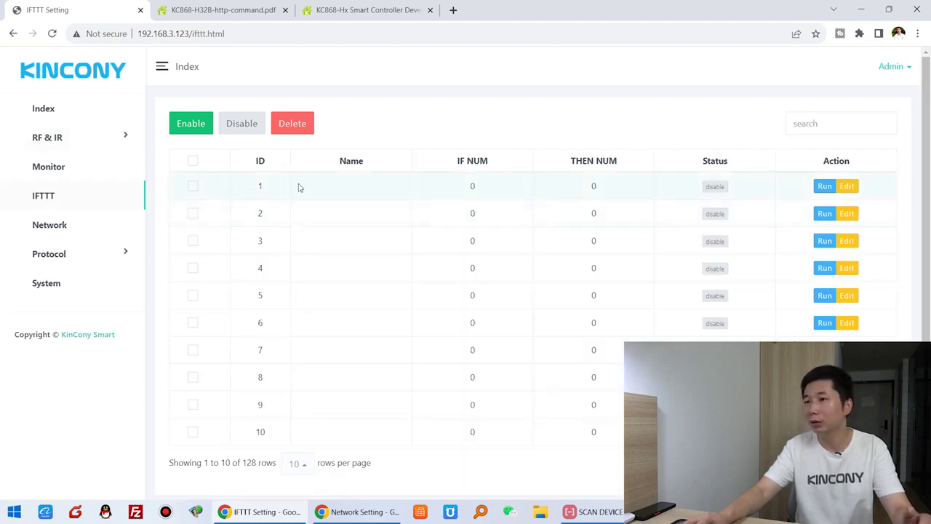
{"action": "left_click", "coordinate": [846, 187]}
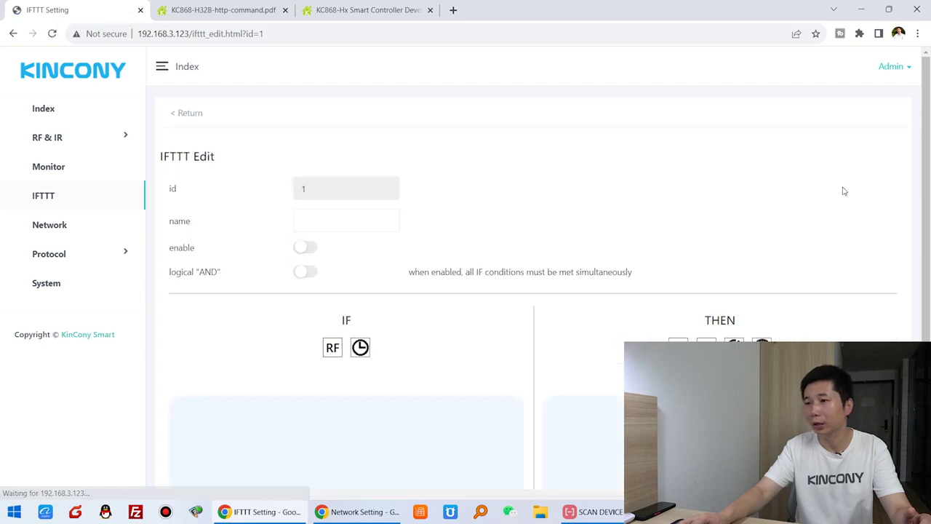
{"action": "left_click", "coordinate": [325, 220]}
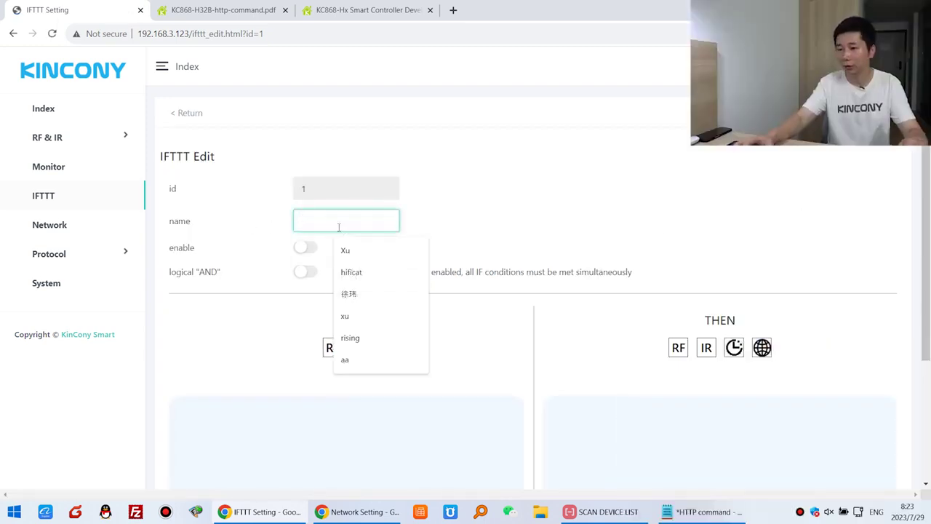
{"action": "type", "text": "toggle-1"}
{"action": "left_click", "coordinate": [380, 255]}
{"action": "left_click", "coordinate": [353, 245]}
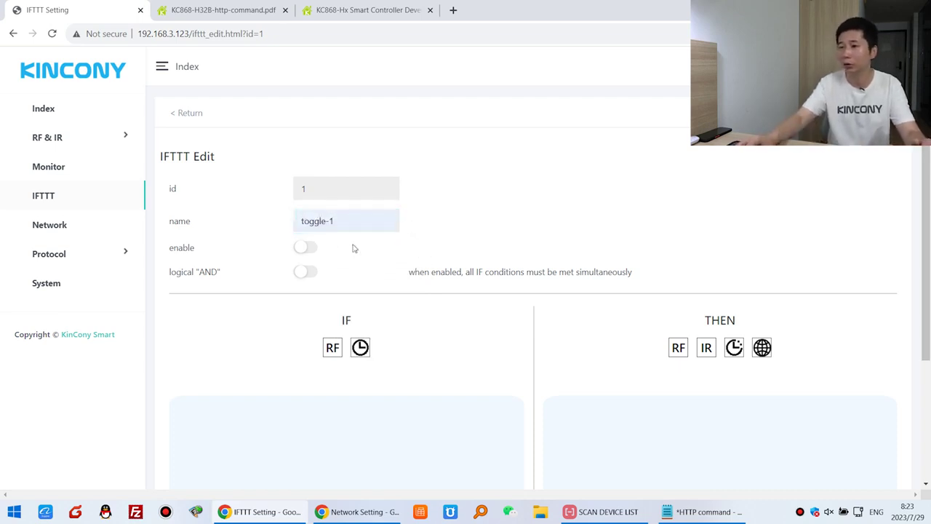
{"action": "scroll", "coordinate": [353, 248], "scroll_direction": "down", "scroll_amount": 2}
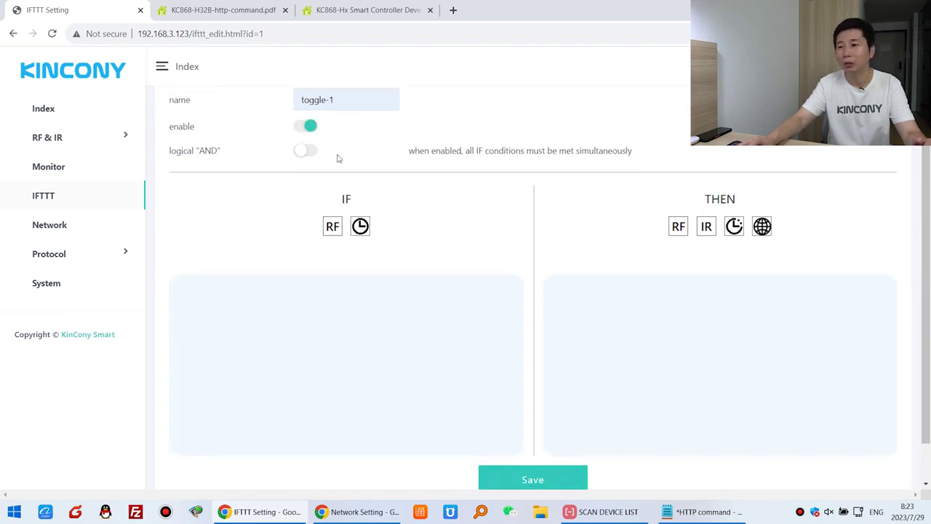
Step: Add RF channel RF1 as the IF condition of the toggle-1 rule
{"action": "left_click", "coordinate": [335, 229]}
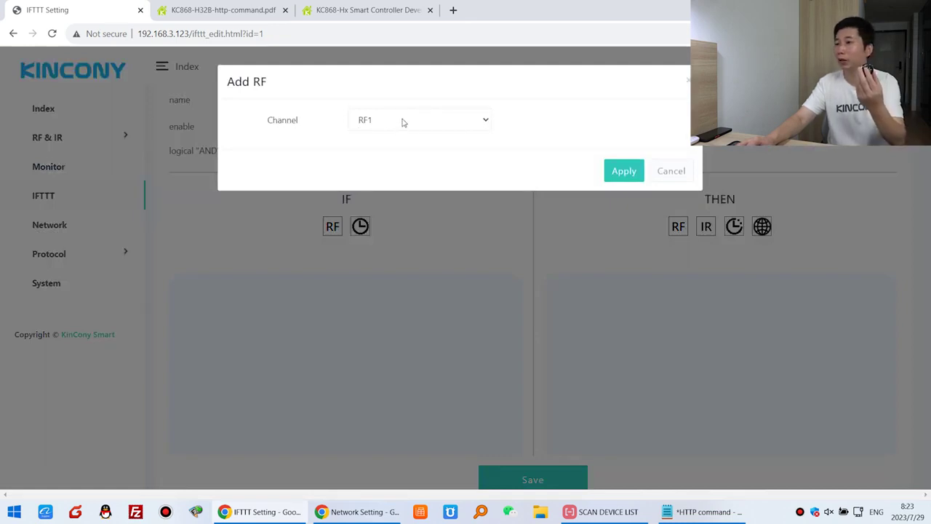
{"action": "left_click", "coordinate": [404, 122]}
{"action": "left_click", "coordinate": [371, 139]}
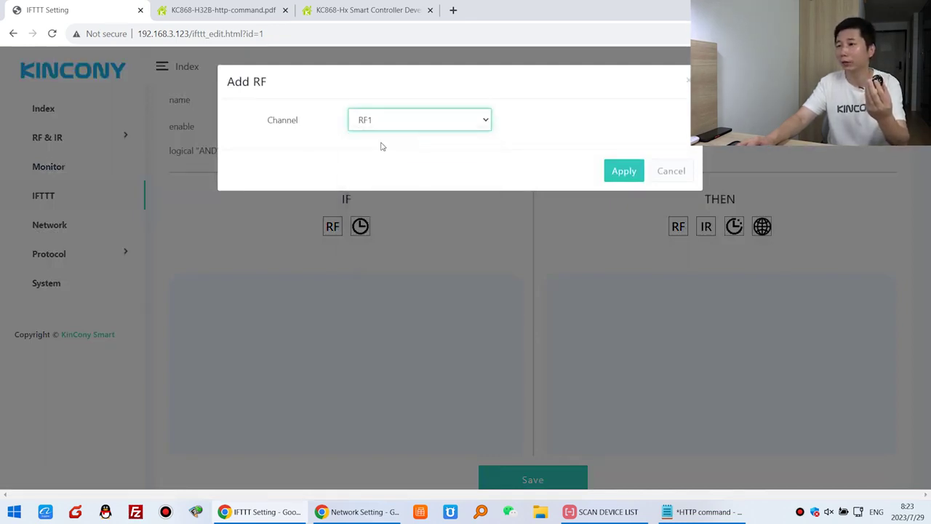
{"action": "left_click", "coordinate": [624, 171]}
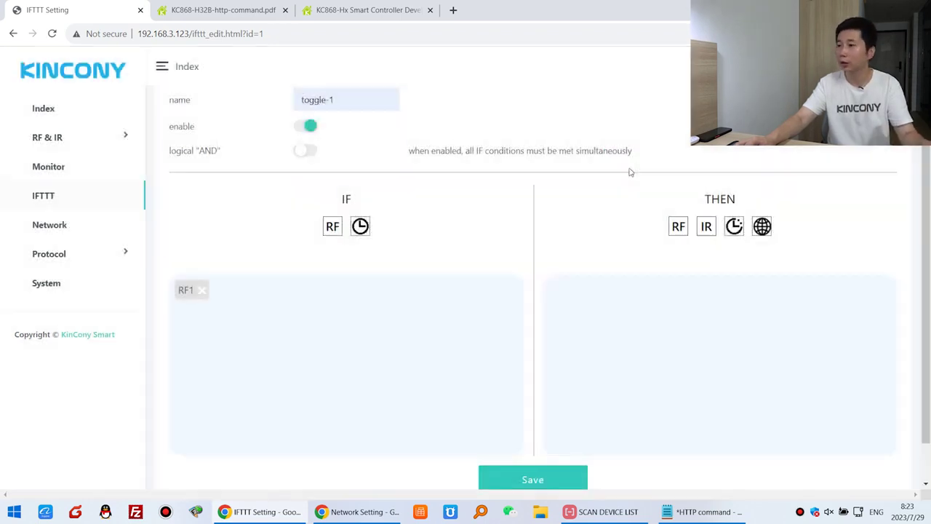
Step: Add Custom Protocol1 as the THEN action of the toggle-1 rule and save the rule
{"action": "left_click", "coordinate": [762, 227]}
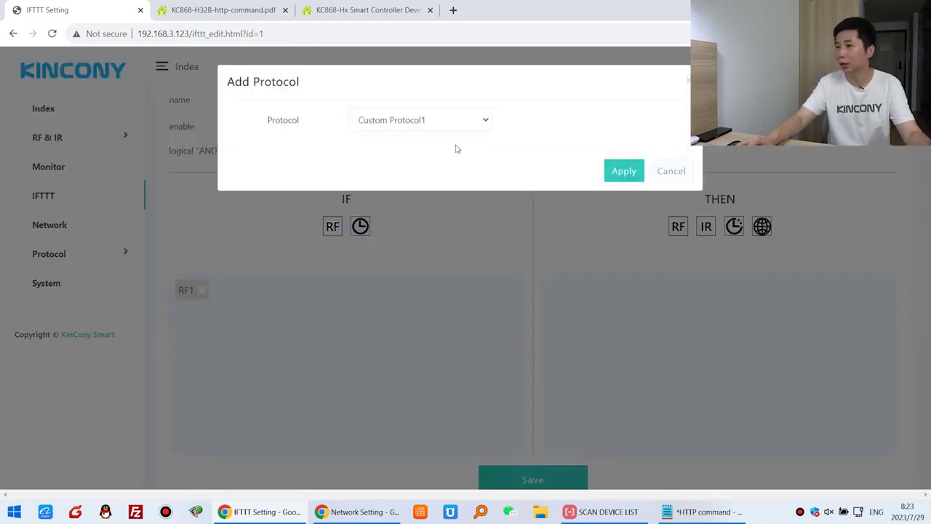
{"action": "left_click", "coordinate": [436, 121]}
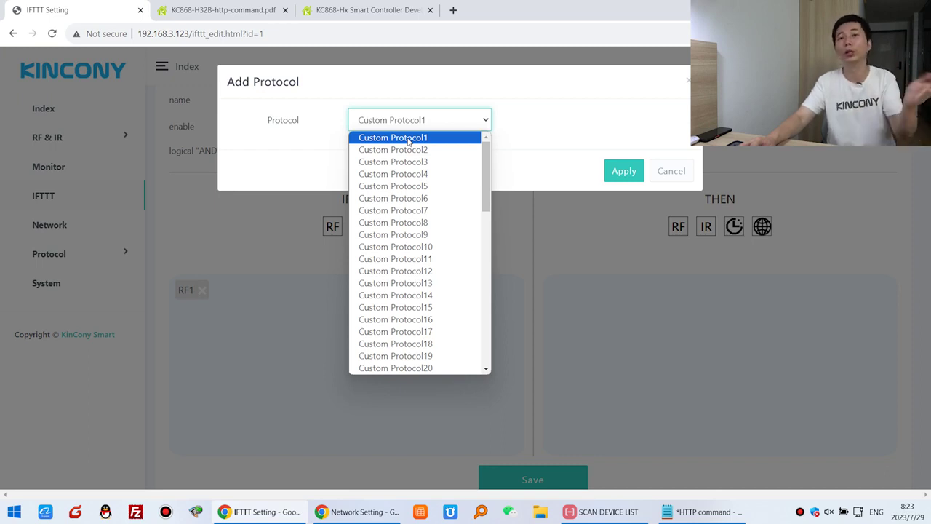
{"action": "left_click", "coordinate": [409, 141]}
{"action": "left_click", "coordinate": [624, 172]}
{"action": "scroll", "coordinate": [630, 203], "scroll_direction": "down", "scroll_amount": 2}
{"action": "left_click", "coordinate": [564, 434]}
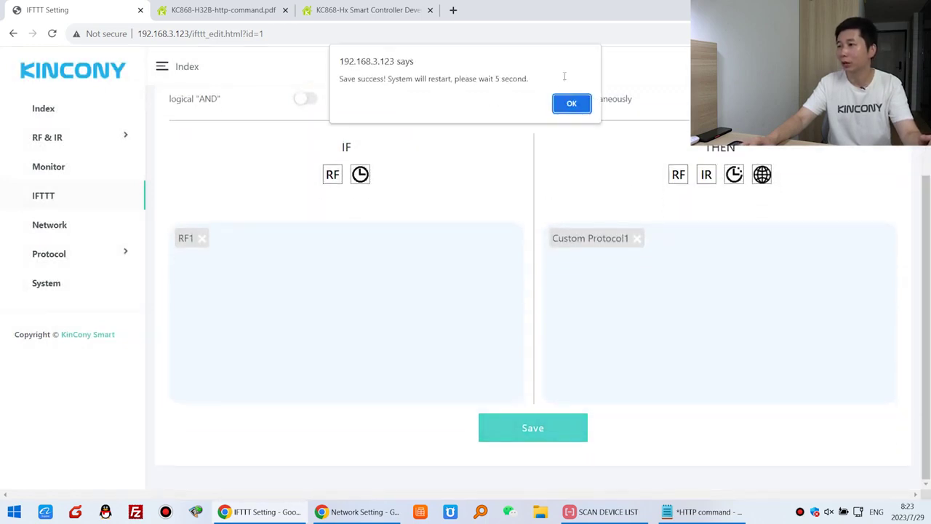
{"action": "left_click", "coordinate": [572, 104]}
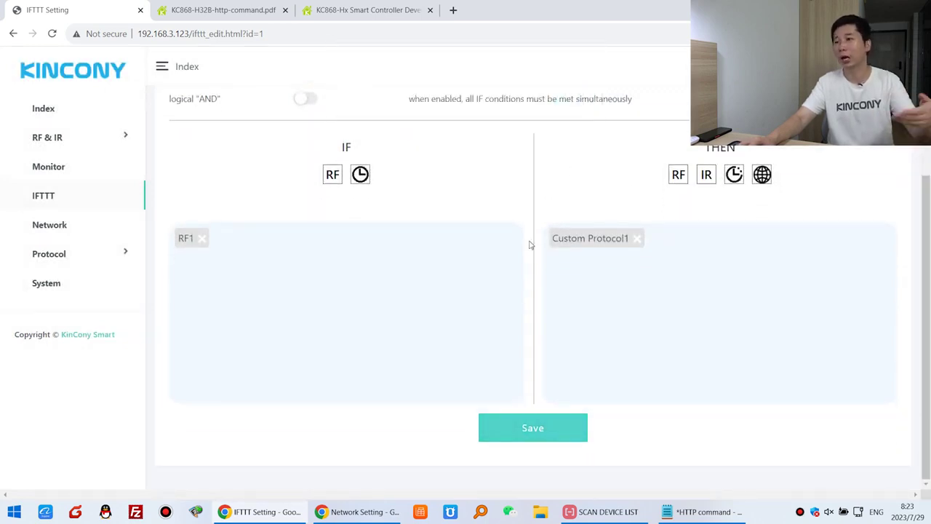
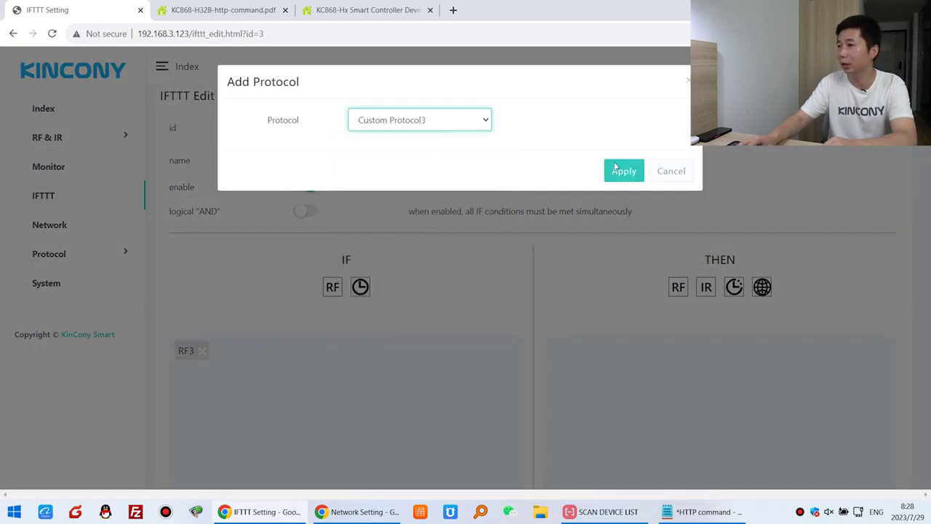
Step: Apply Custom Protocol3 as the THEN action of IFTTT rule 3 and save the rule
{"action": "left_click", "coordinate": [630, 173]}
{"action": "scroll", "coordinate": [542, 260], "scroll_direction": "down", "scroll_amount": 1}
{"action": "scroll", "coordinate": [542, 260], "scroll_direction": "down", "scroll_amount": 1}
{"action": "left_click", "coordinate": [545, 429]}
{"action": "scroll", "coordinate": [532, 392], "scroll_direction": "down", "scroll_amount": 1}
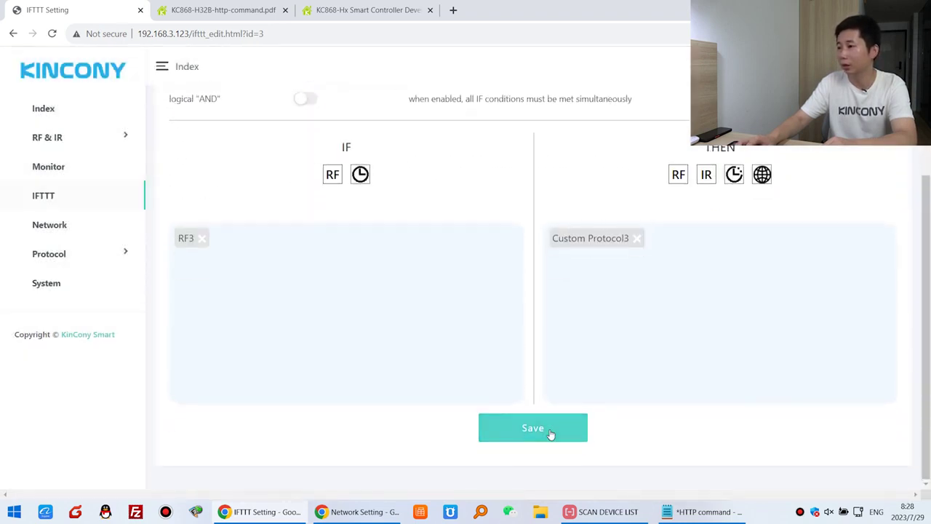
{"action": "left_click", "coordinate": [551, 432]}
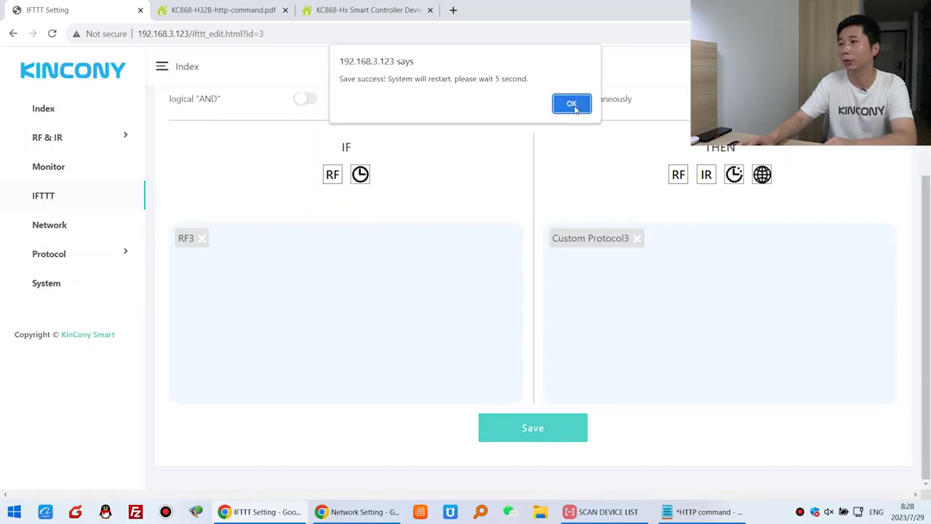
{"action": "left_click", "coordinate": [573, 105]}
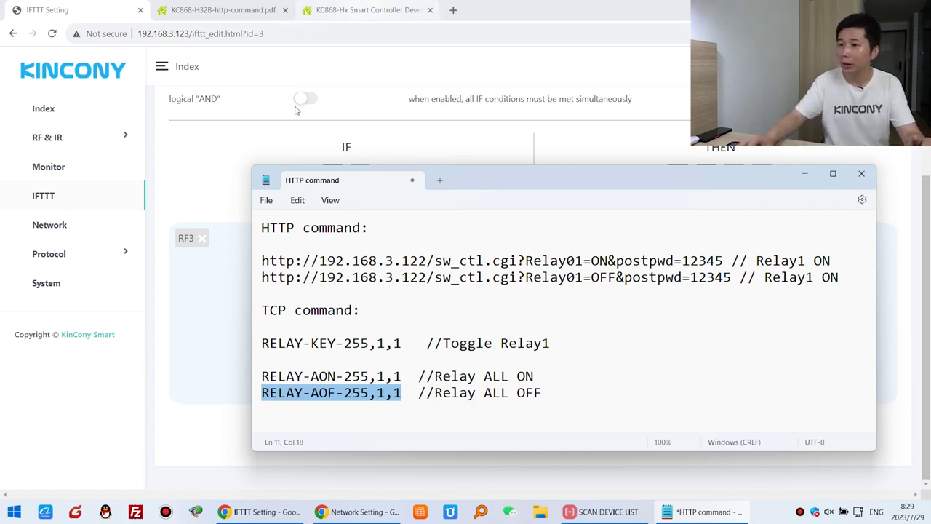
Step: Learn a wireless remote button into RF ID 4 in the gateway's RF settings
{"action": "left_click", "coordinate": [79, 140]}
{"action": "left_click", "coordinate": [40, 171]}
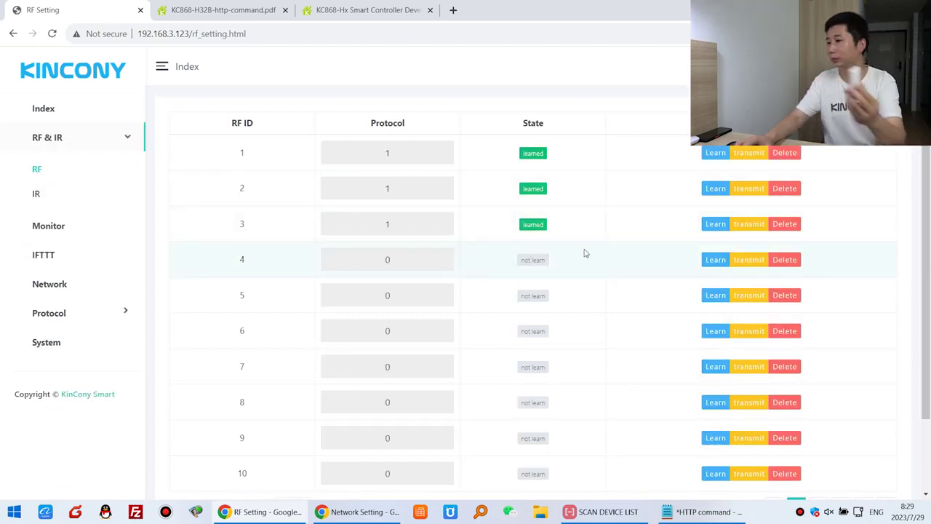
{"action": "left_click", "coordinate": [717, 263]}
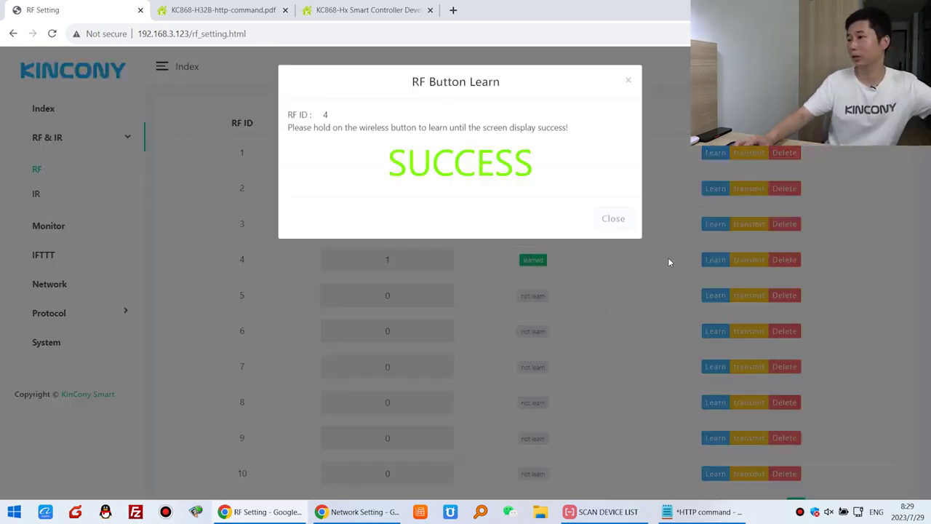
{"action": "left_click", "coordinate": [610, 219]}
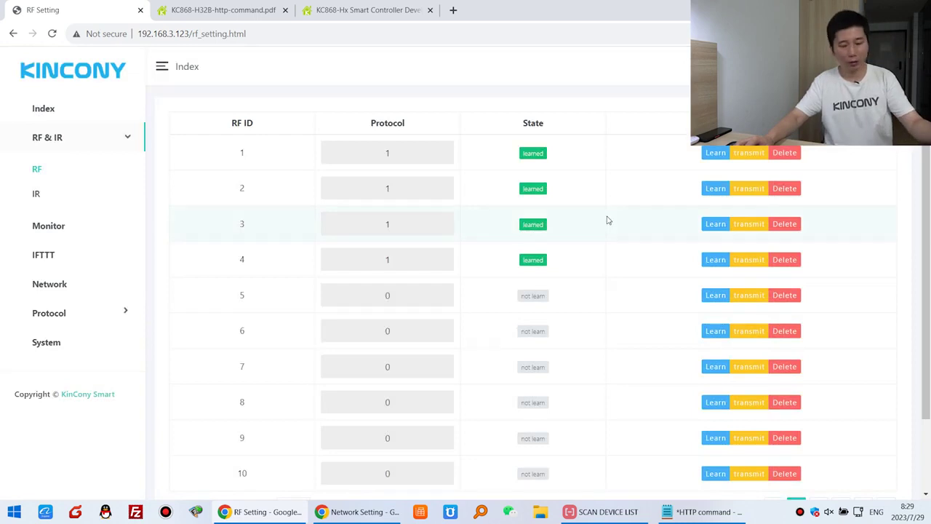
Step: Open the gateway's custom protocol list and highlight the Relay1 ON URL in the HTTP command notes
{"action": "left_click", "coordinate": [80, 313]}
{"action": "left_click", "coordinate": [58, 338]}
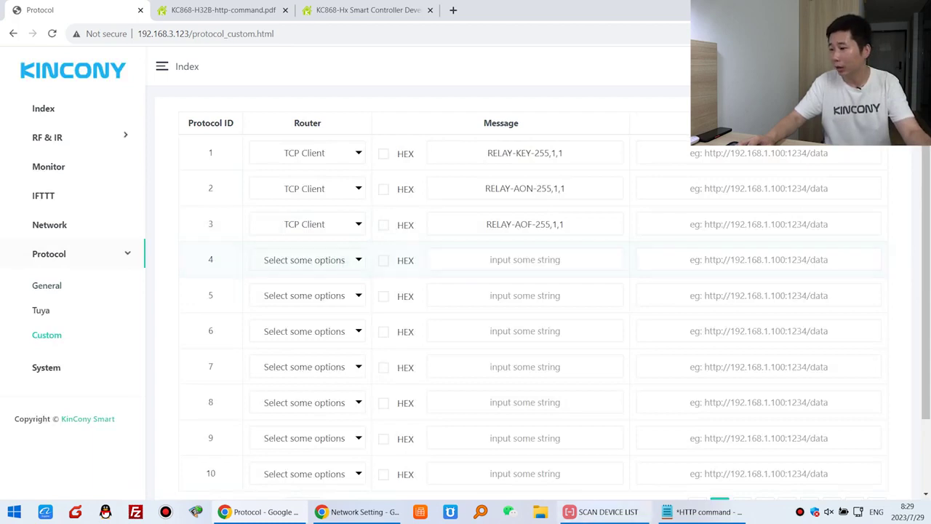
{"action": "left_click", "coordinate": [697, 510]}
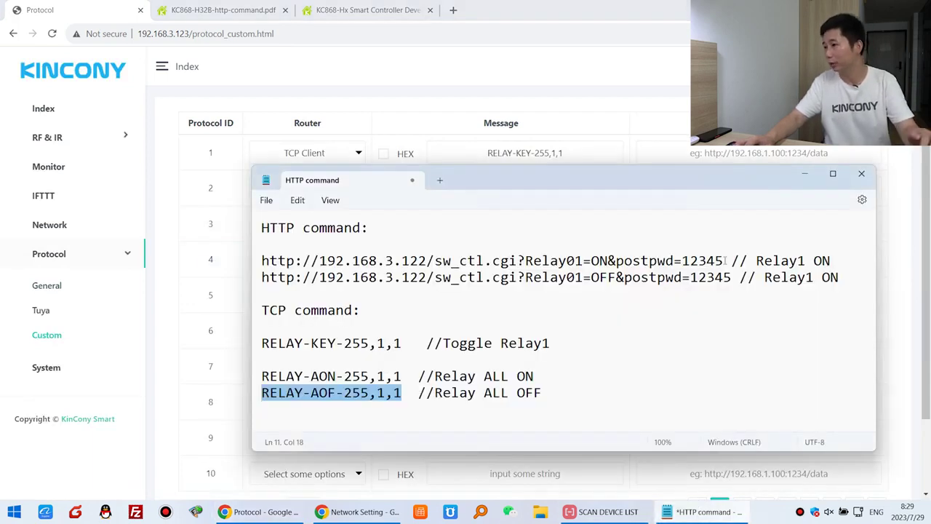
{"action": "left_click_drag", "start_coordinate": [725, 260], "coordinate": [284, 265]}
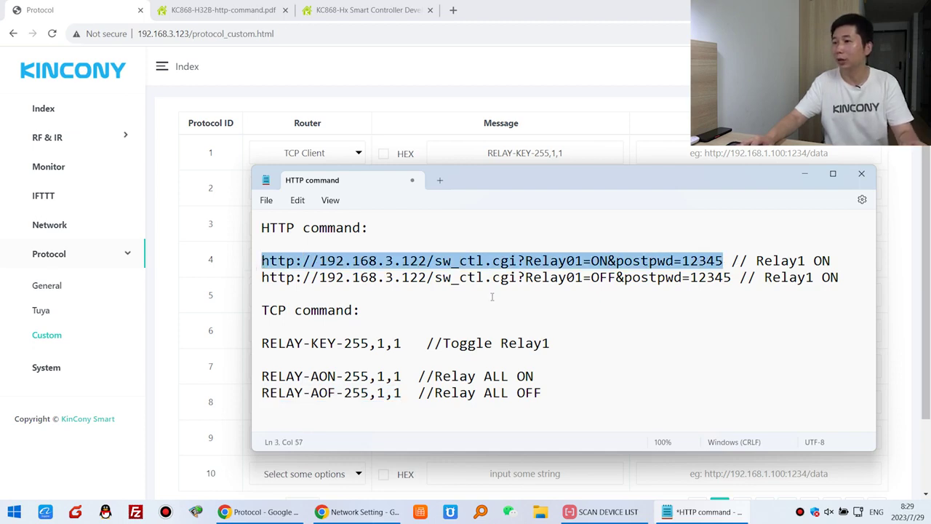
Step: Check the KC868-H32B HTTP command document, then examine the Relay01 ON/OFF and postpwd parameters in the HTTP command notes
{"action": "left_click", "coordinate": [225, 9]}
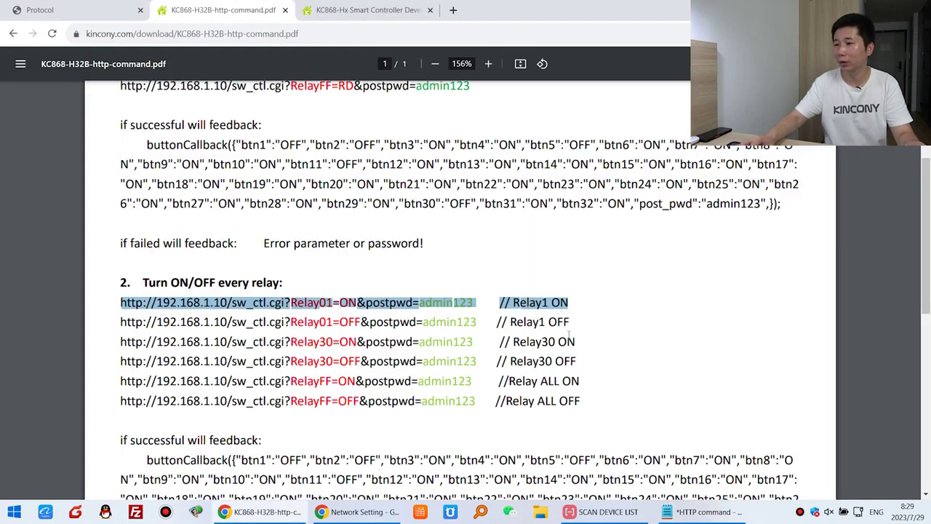
{"action": "left_click", "coordinate": [704, 512]}
{"action": "left_click", "coordinate": [542, 250]}
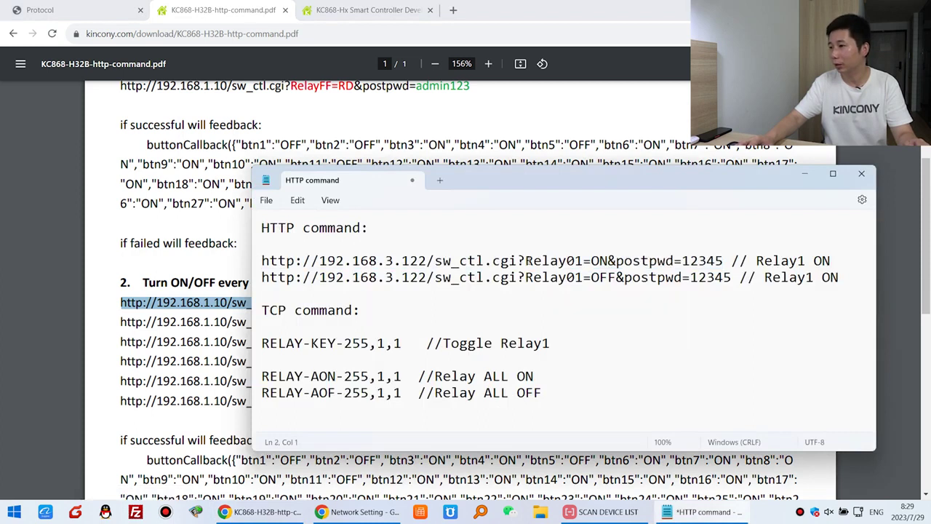
{"action": "left_click_drag", "start_coordinate": [525, 261], "coordinate": [566, 261]}
{"action": "left_click", "coordinate": [608, 260]}
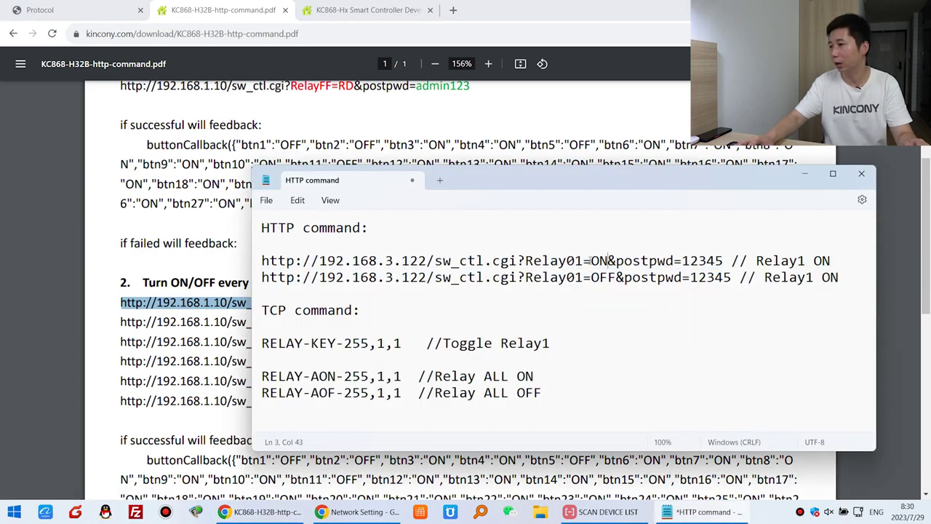
{"action": "left_click_drag", "start_coordinate": [527, 278], "coordinate": [588, 277]}
{"action": "left_click", "coordinate": [595, 277]}
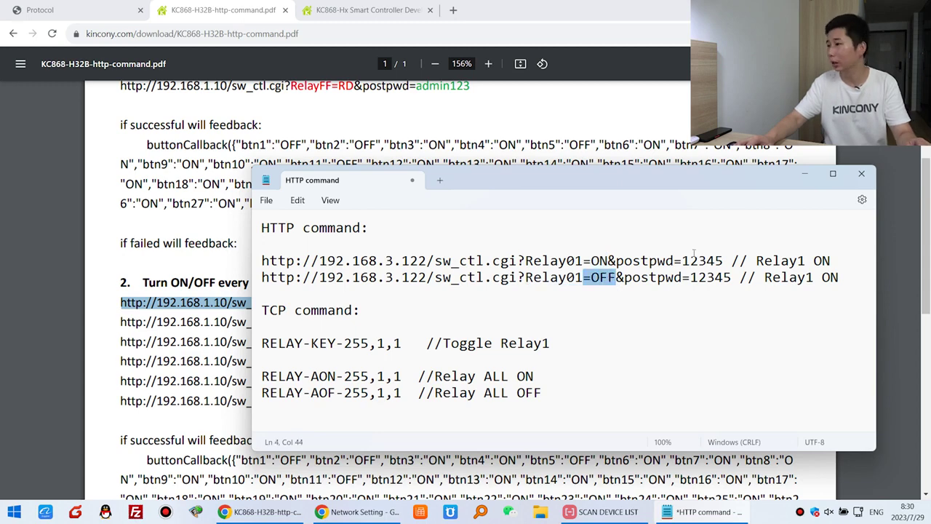
{"action": "left_click_drag", "start_coordinate": [626, 261], "coordinate": [674, 261]}
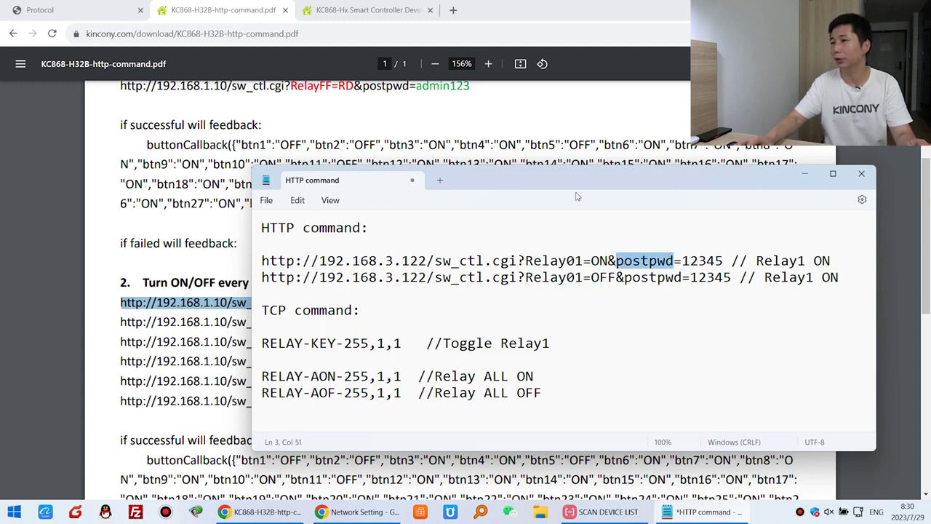
Step: Find the Post Password field in the Password Setting section of the controller's network settings page
{"action": "left_click", "coordinate": [327, 6]}
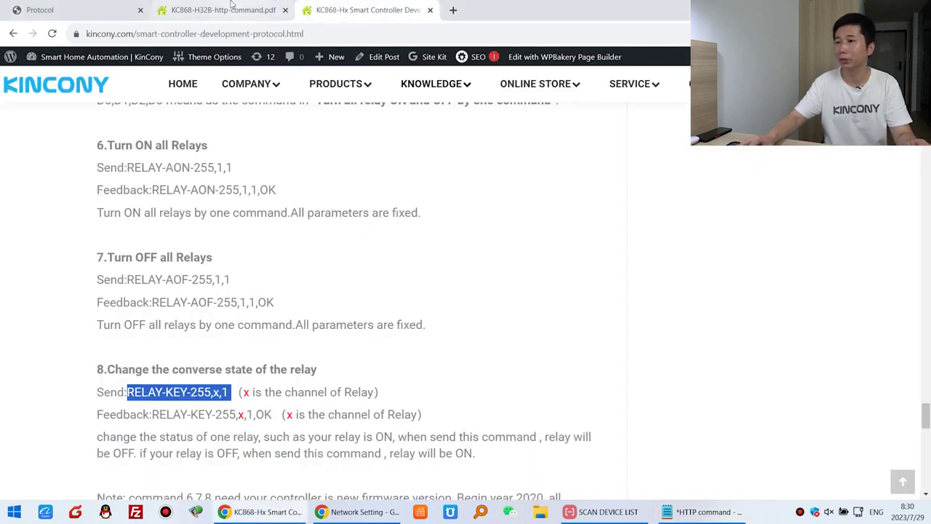
{"action": "left_click", "coordinate": [229, 6]}
{"action": "left_click", "coordinate": [58, 7]}
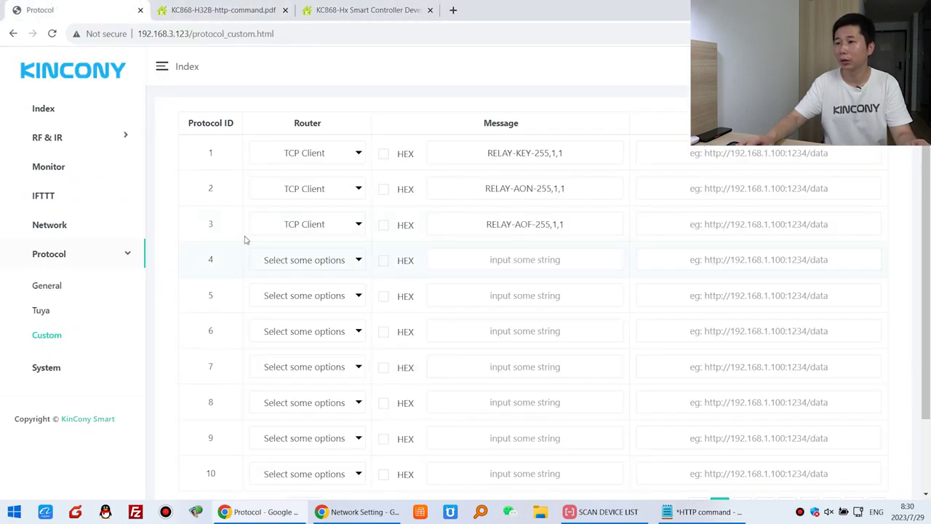
{"action": "left_click", "coordinate": [360, 511]}
{"action": "scroll", "coordinate": [791, 260], "scroll_direction": "down", "scroll_amount": 6}
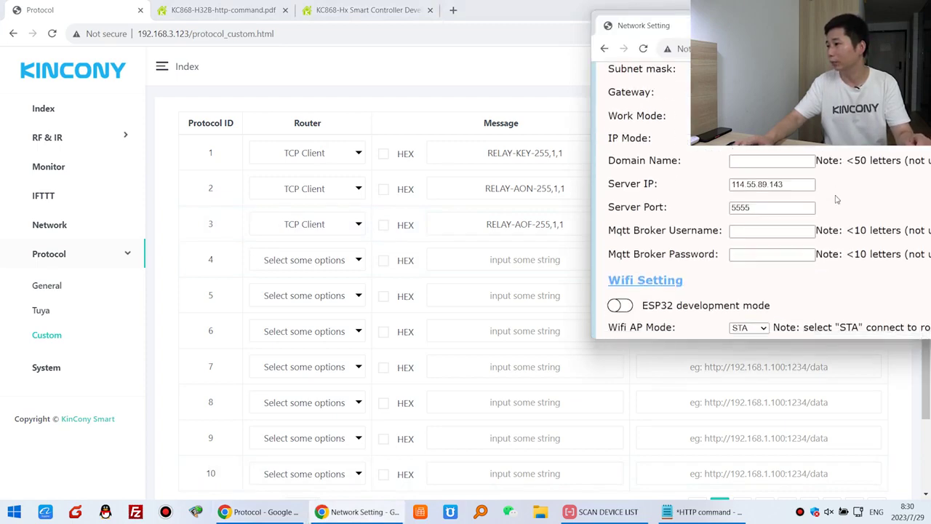
{"action": "left_click_drag", "start_coordinate": [668, 28], "coordinate": [446, 36]}
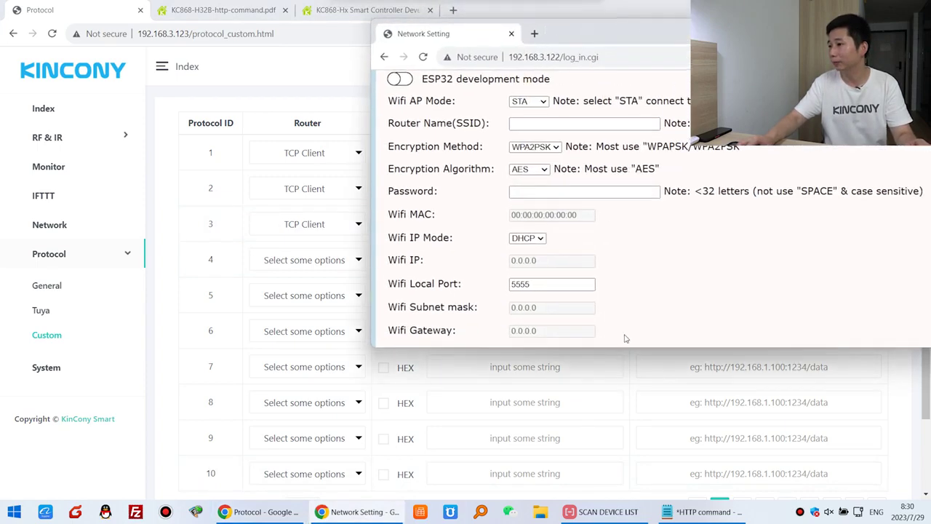
{"action": "scroll", "coordinate": [623, 349], "scroll_direction": "down", "scroll_amount": 3}
{"action": "double_click", "coordinate": [622, 349]}
{"action": "scroll", "coordinate": [651, 347], "scroll_direction": "down", "scroll_amount": 3}
{"action": "left_click_drag", "start_coordinate": [404, 333], "coordinate": [464, 334]}
{"action": "double_click", "coordinate": [551, 331]}
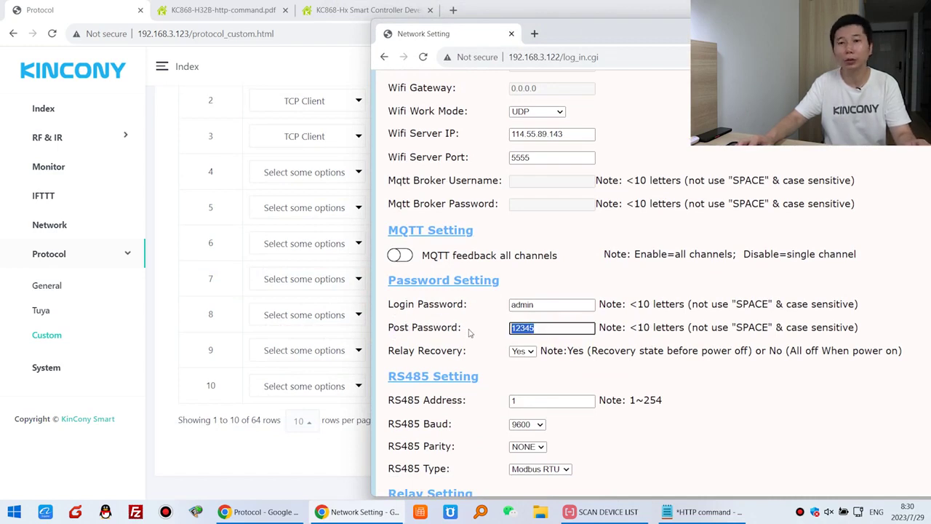
Step: Compare the postpwd value of the Relay1 ON URL in the notes with the controller's Post Password field
{"action": "left_click", "coordinate": [696, 512]}
{"action": "left_click_drag", "start_coordinate": [646, 185], "coordinate": [436, 38]}
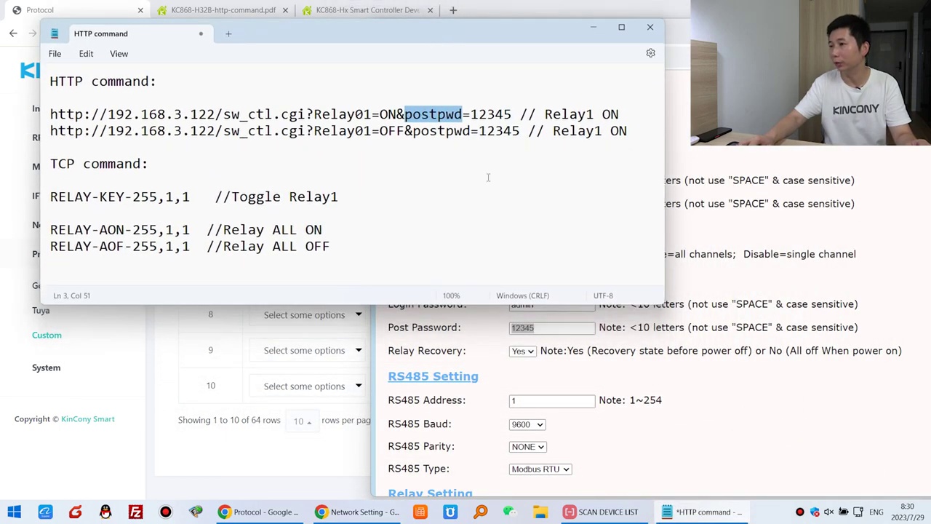
{"action": "left_click_drag", "start_coordinate": [478, 114], "coordinate": [507, 114]}
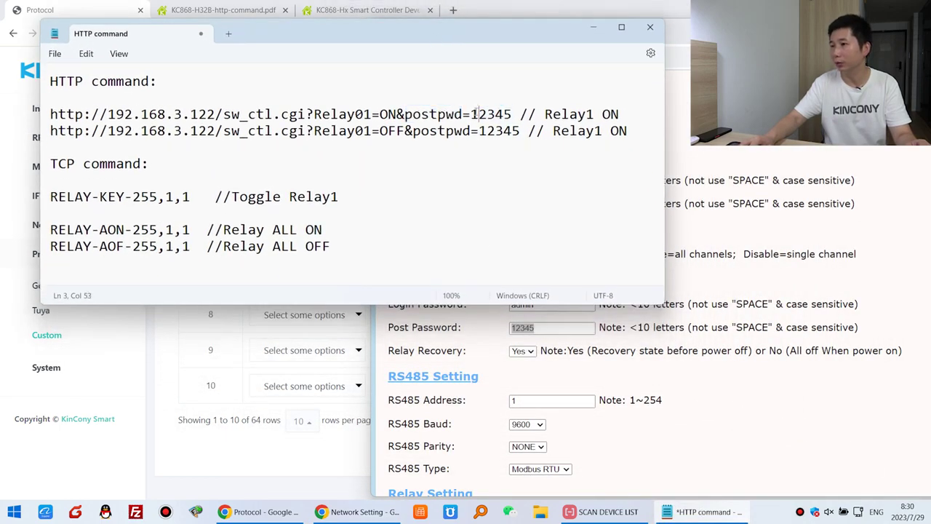
{"action": "double_click", "coordinate": [551, 328]}
{"action": "left_click_drag", "start_coordinate": [527, 328], "coordinate": [537, 328]}
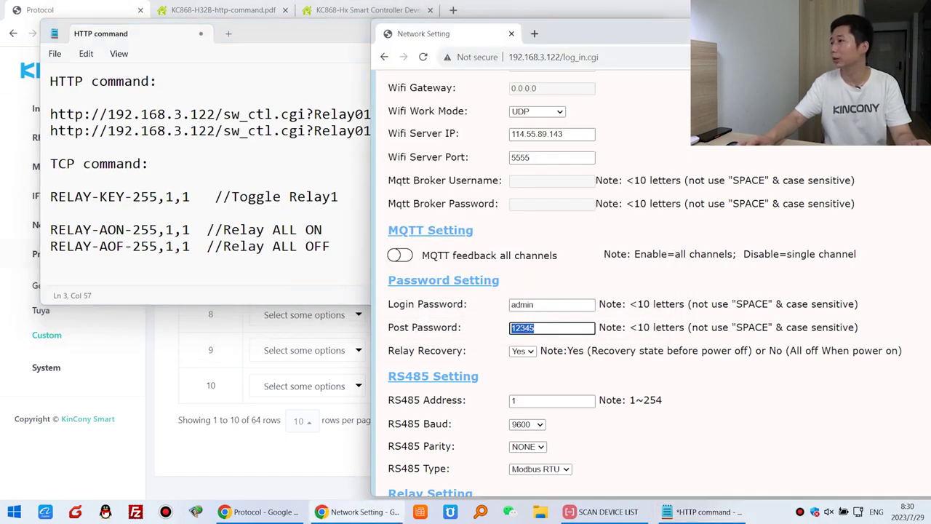
{"action": "left_click", "coordinate": [357, 511]}
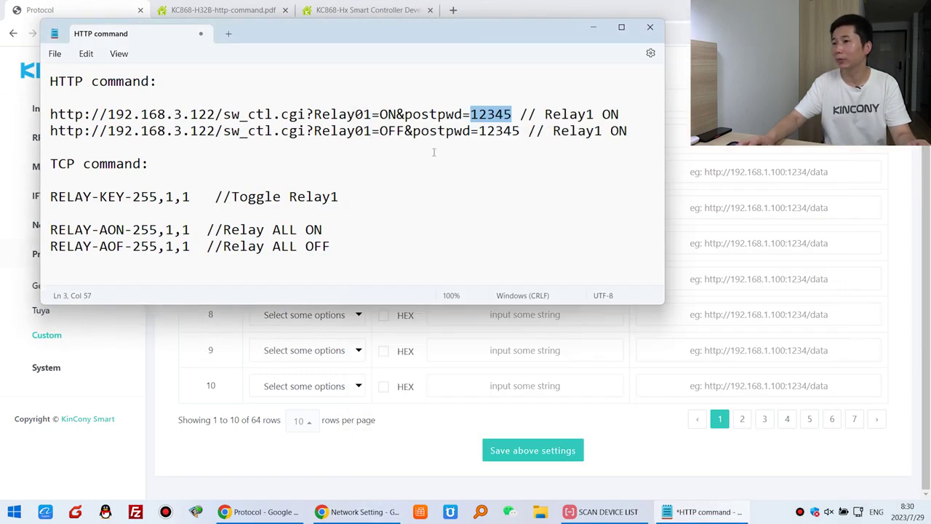
Step: Correct the comment after the second HTTP command in the notes to read "Relay1 OFF"
{"action": "left_click", "coordinate": [600, 30]}
{"action": "left_click", "coordinate": [704, 512]}
{"action": "left_click", "coordinate": [462, 114]}
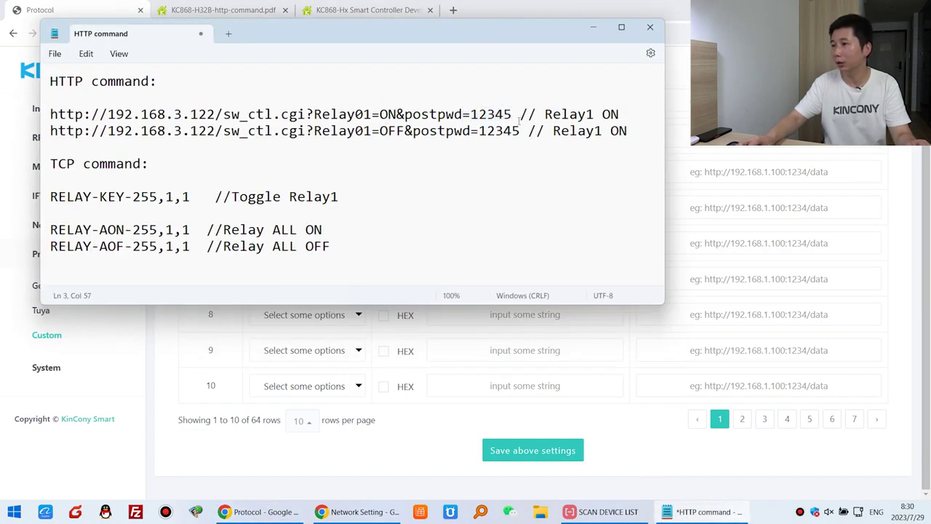
{"action": "left_click_drag", "start_coordinate": [521, 131], "coordinate": [335, 131]}
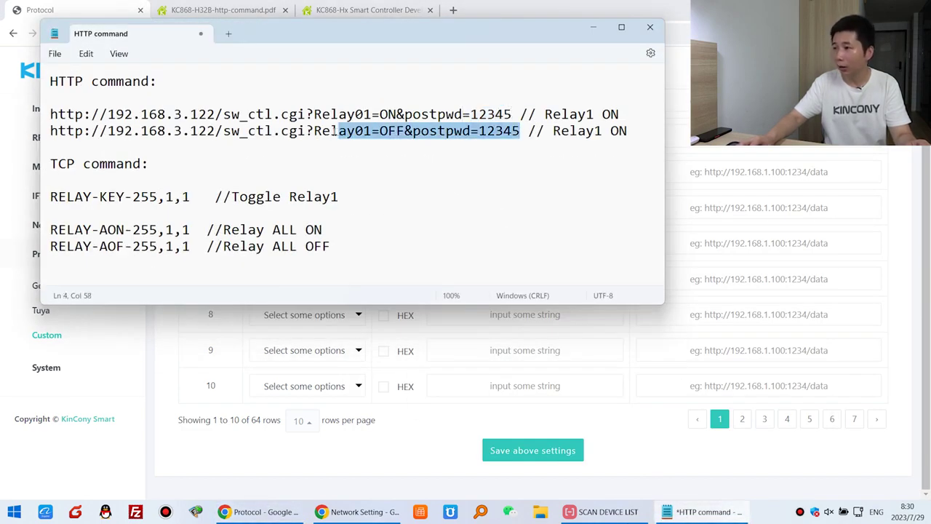
{"action": "left_click", "coordinate": [628, 139]}
{"action": "key", "text": "BackSpace"}
{"action": "type", "text": "FF"}
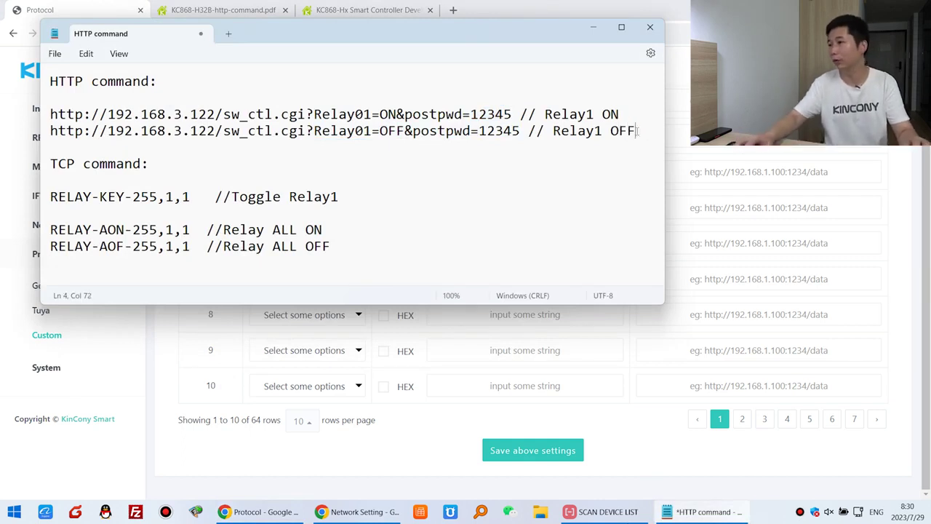
Step: Copy the Relay1 OFF URL, without its comment, from the HTTP command notes and return to the custom protocol list
{"action": "left_click_drag", "start_coordinate": [521, 131], "coordinate": [30, 128]}
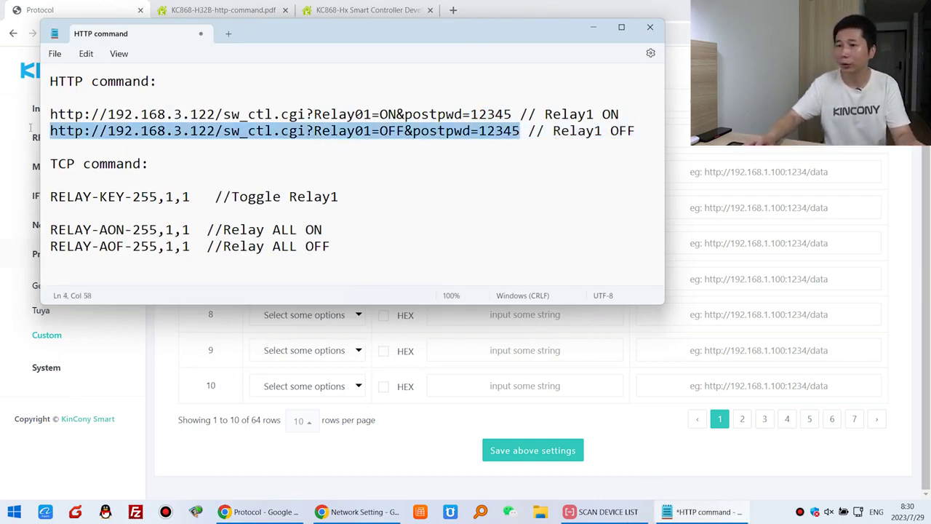
{"action": "right_click", "coordinate": [481, 142]}
{"action": "left_click", "coordinate": [521, 195]}
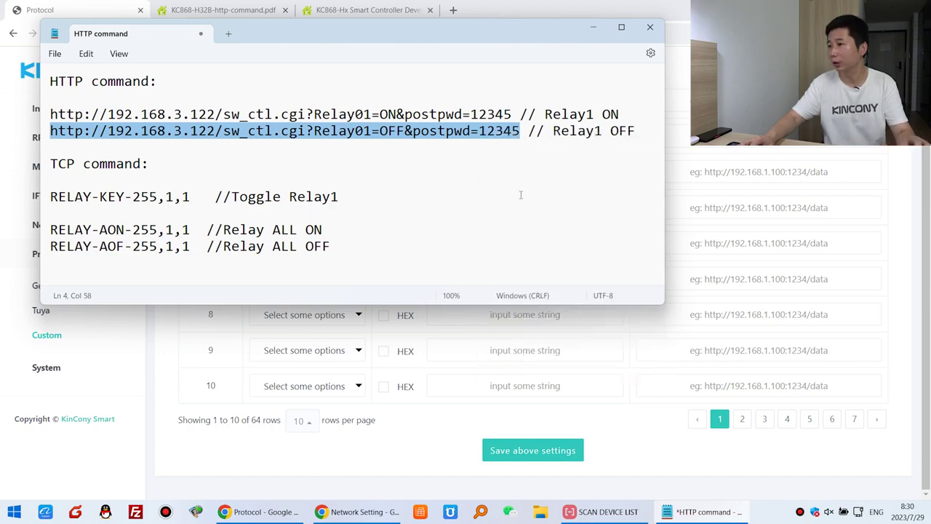
{"action": "left_click", "coordinate": [601, 30]}
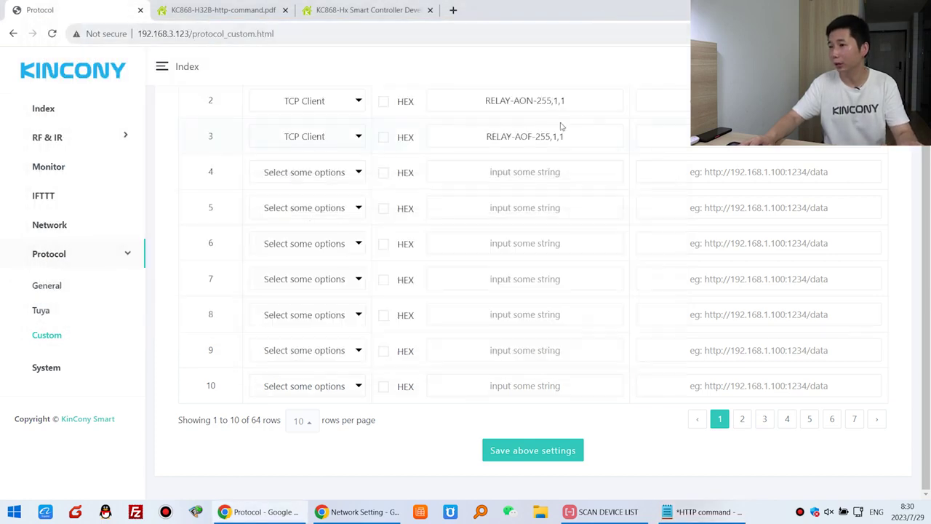
Step: Set custom protocol 4 to HTTP GET, paste the Relay1 OFF URL including the post password as its address, and save the settings
{"action": "left_click", "coordinate": [334, 173]}
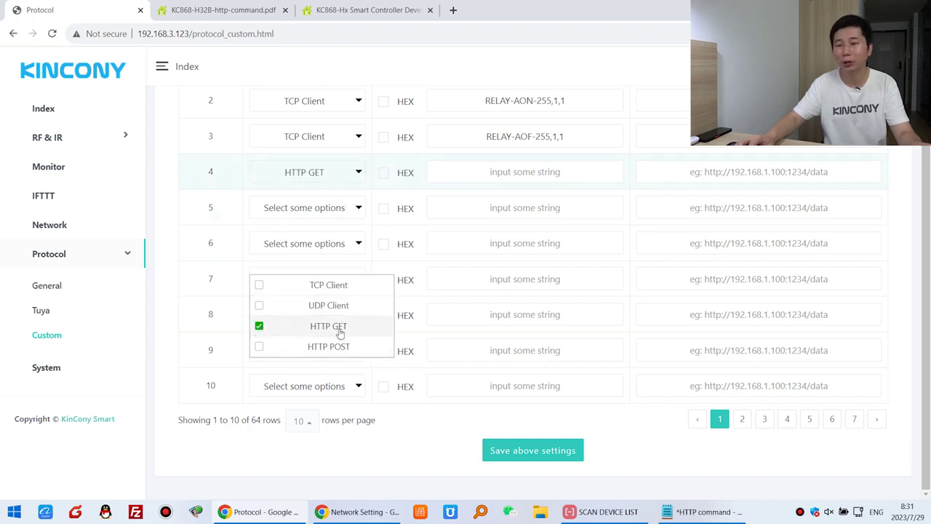
{"action": "left_click", "coordinate": [391, 161]}
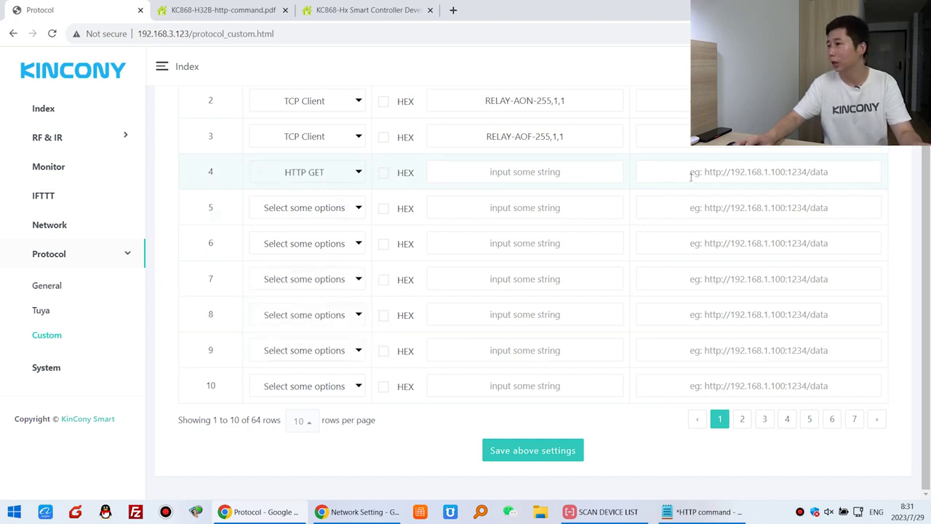
{"action": "left_click", "coordinate": [715, 172]}
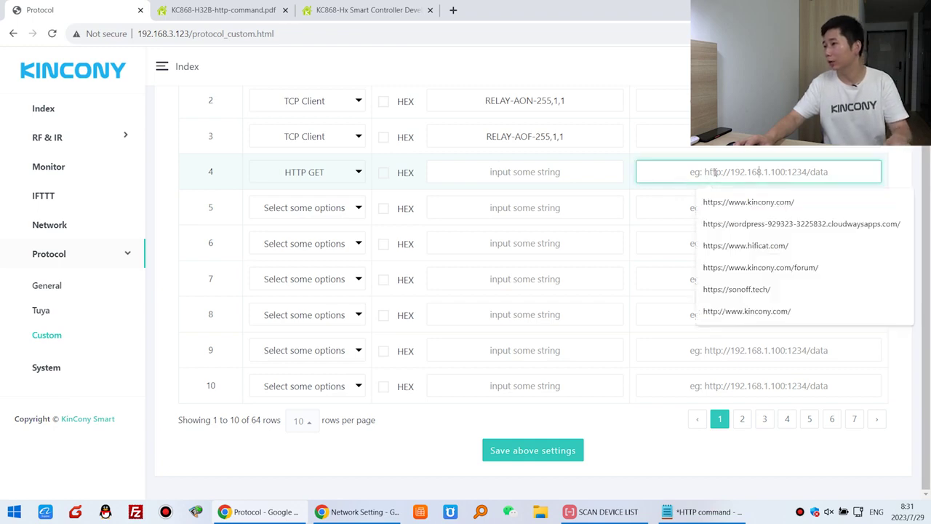
{"action": "right_click", "coordinate": [716, 173]}
{"action": "left_click", "coordinate": [761, 271]}
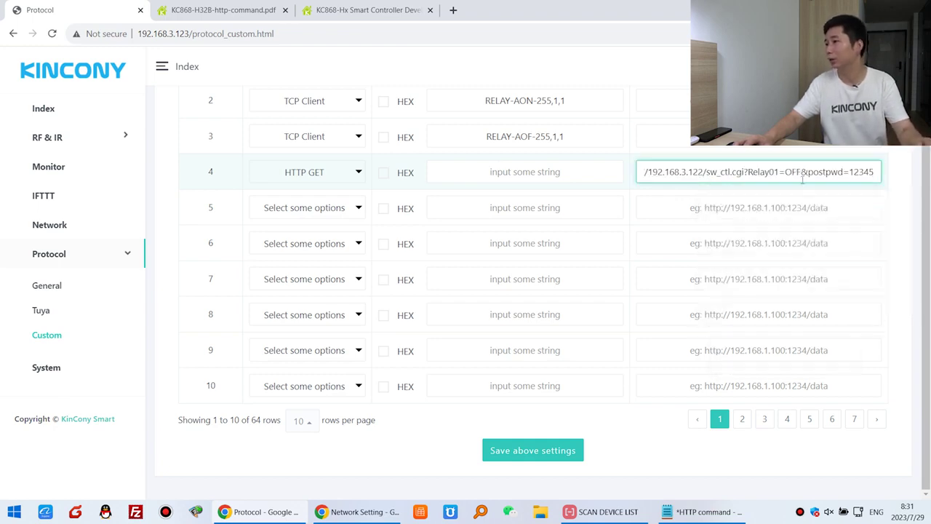
{"action": "left_click", "coordinate": [658, 215]}
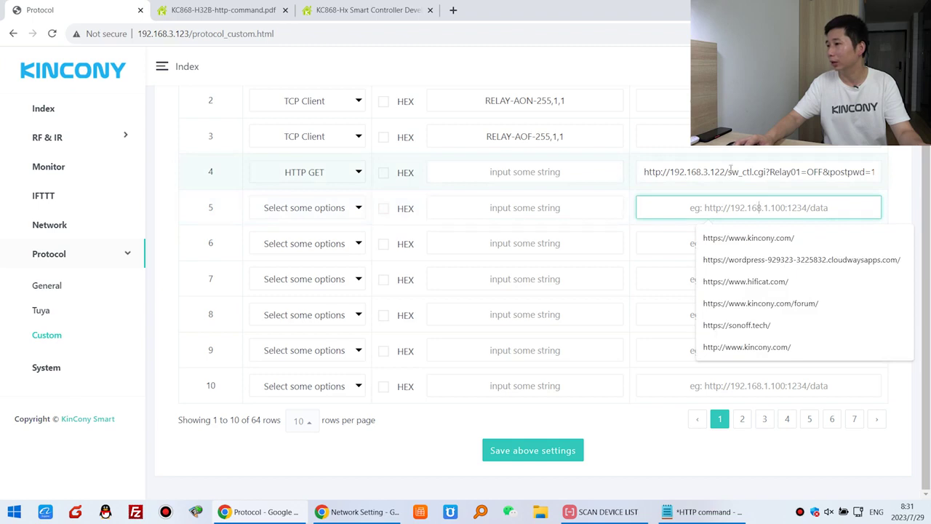
{"action": "left_click", "coordinate": [538, 451]}
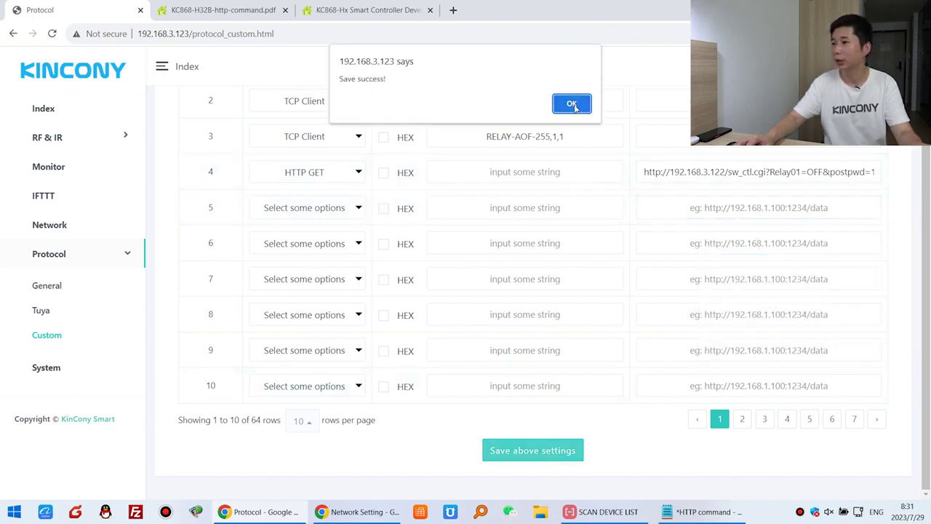
{"action": "left_click", "coordinate": [573, 104]}
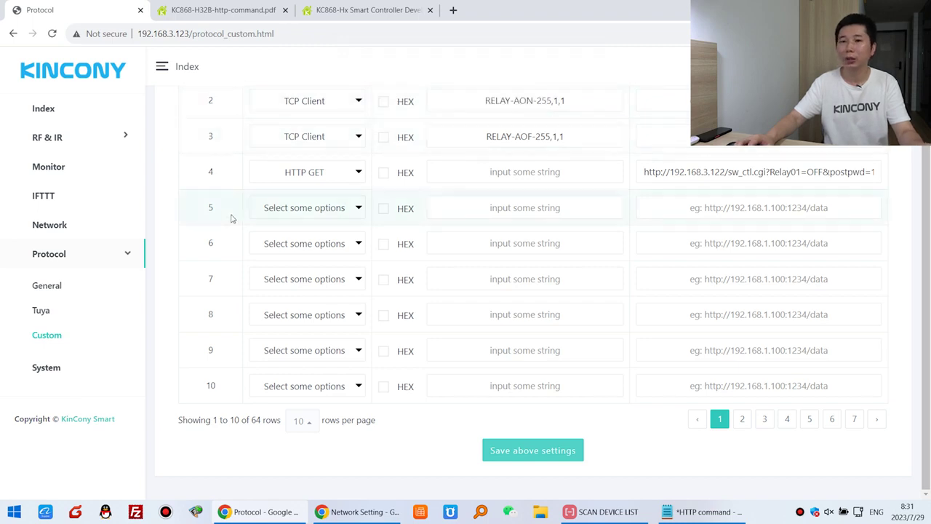
Step: Open IFTTT rule 4 for editing, name it "http-off" and enable it
{"action": "left_click", "coordinate": [49, 196]}
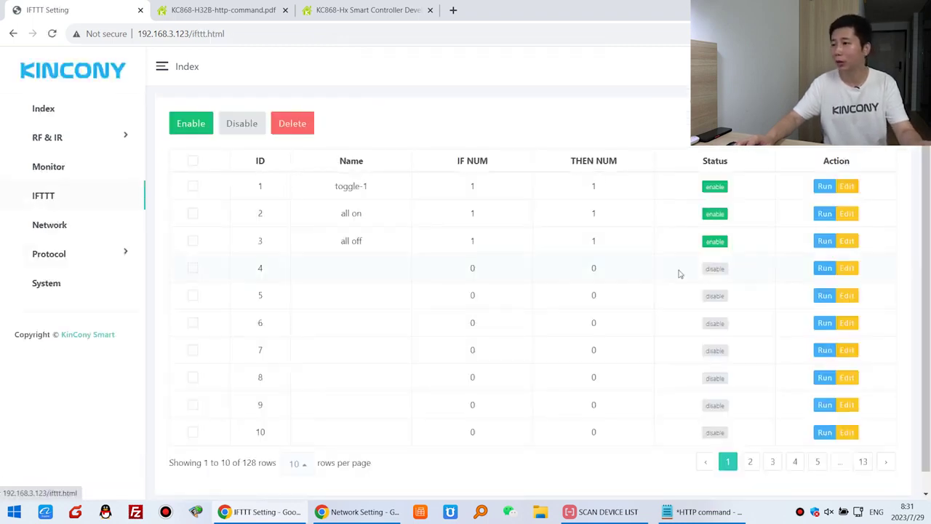
{"action": "left_click", "coordinate": [849, 269]}
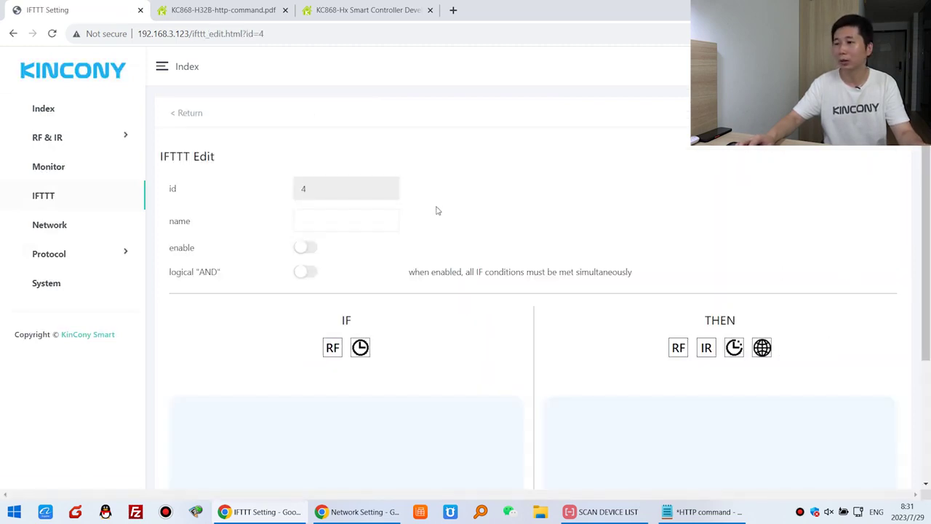
{"action": "left_click", "coordinate": [318, 220]}
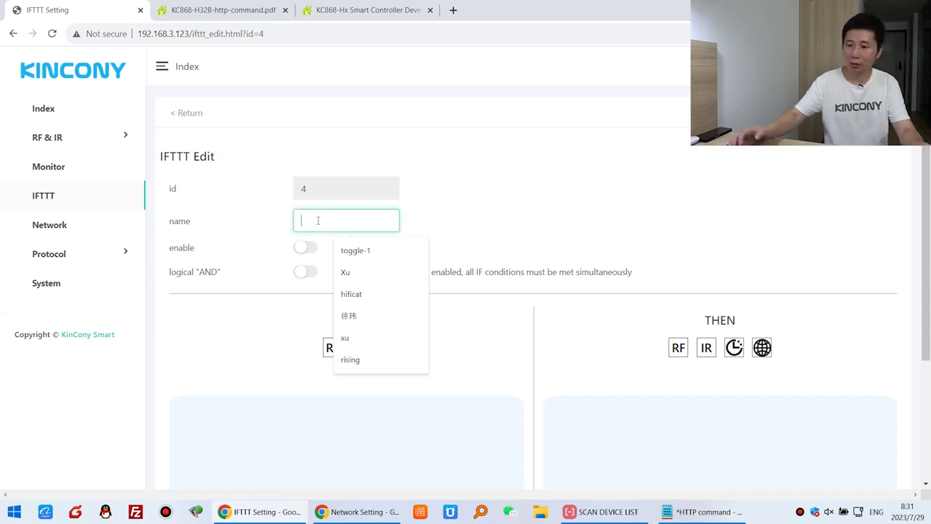
{"action": "type", "text": "http-off"}
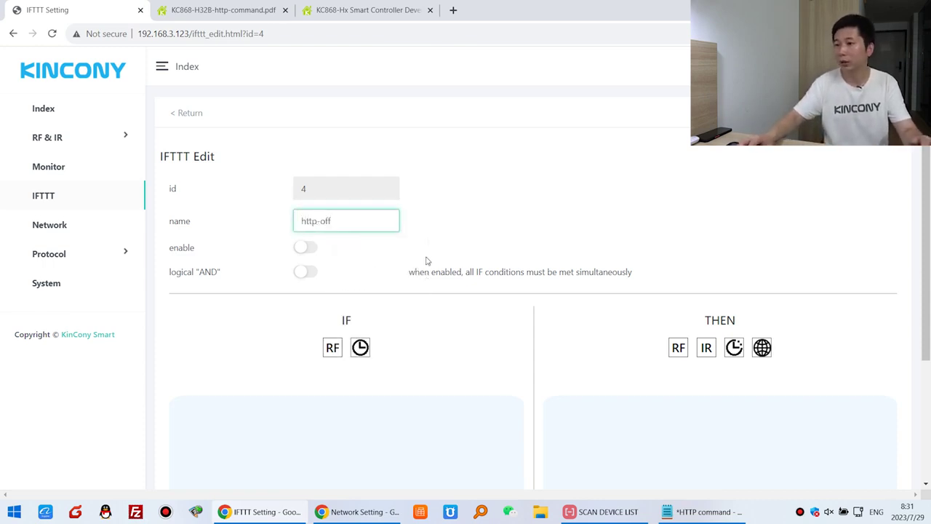
{"action": "left_click", "coordinate": [310, 250]}
Step: Add RF channel RF4 as the IF condition of the http-off rule
{"action": "scroll", "coordinate": [373, 298], "scroll_direction": "down", "scroll_amount": 1}
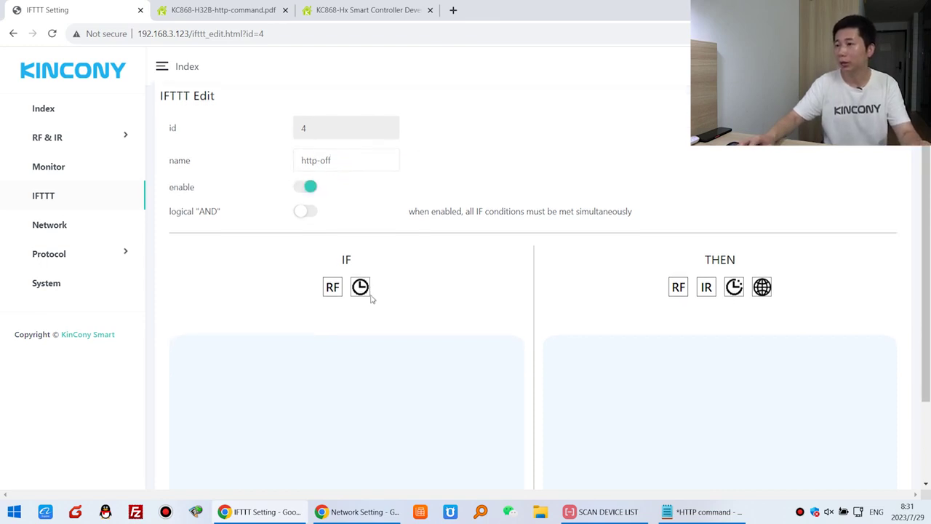
{"action": "left_click", "coordinate": [333, 288]}
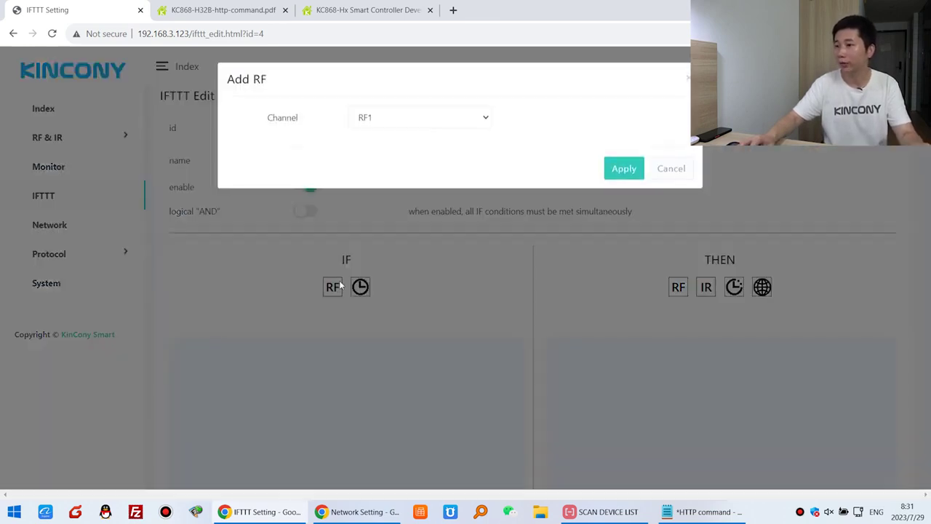
{"action": "left_click", "coordinate": [445, 121]}
{"action": "left_click", "coordinate": [423, 171]}
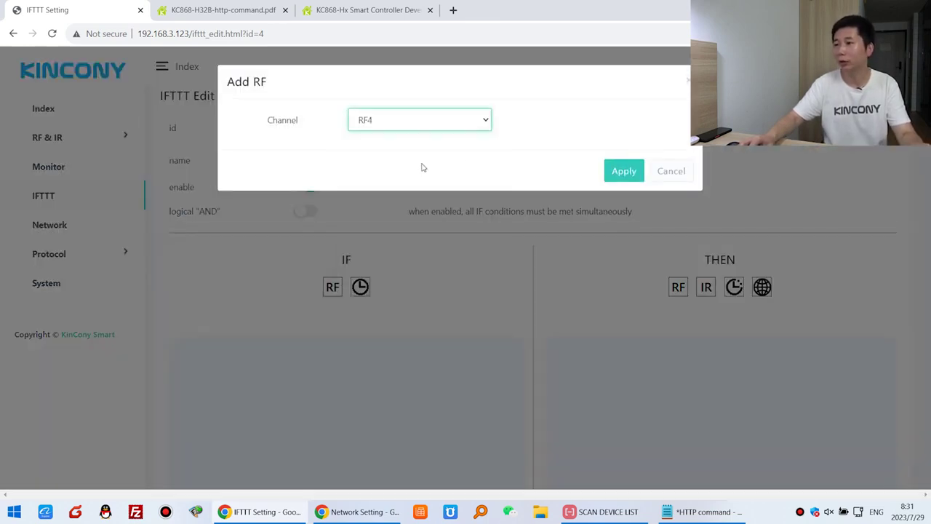
{"action": "left_click", "coordinate": [624, 172]}
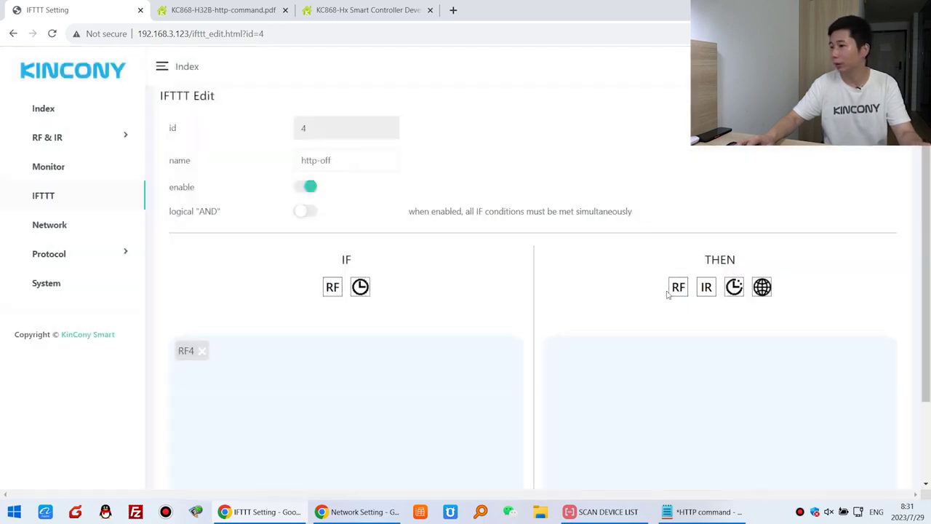
Step: Add Custom Protocol4 as the THEN action of the http-off rule and save the rule
{"action": "left_click", "coordinate": [762, 286]}
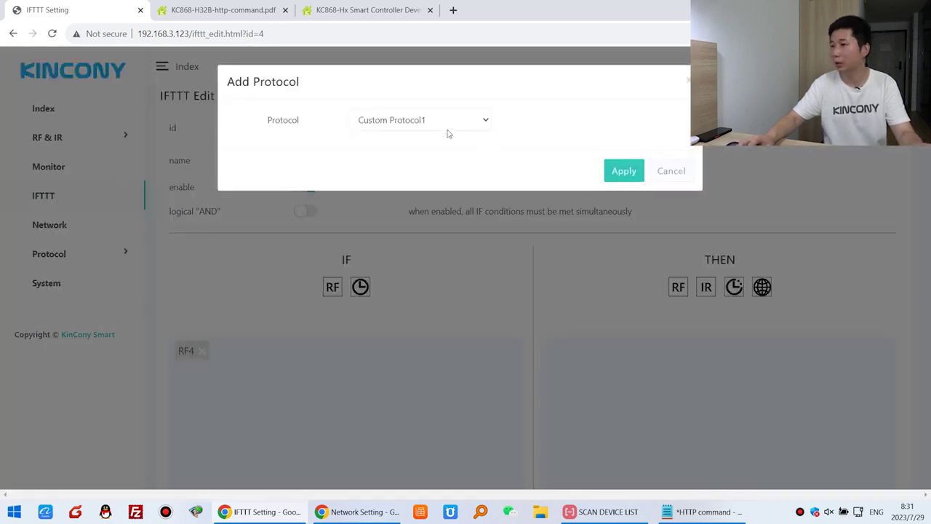
{"action": "left_click", "coordinate": [445, 123]}
{"action": "left_click", "coordinate": [437, 175]}
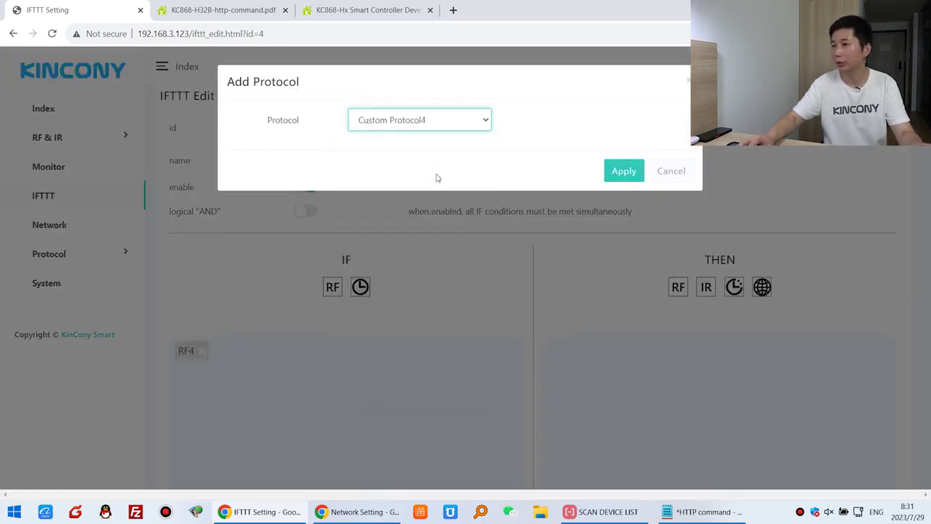
{"action": "left_click", "coordinate": [623, 172]}
{"action": "scroll", "coordinate": [670, 180], "scroll_direction": "down", "scroll_amount": 1}
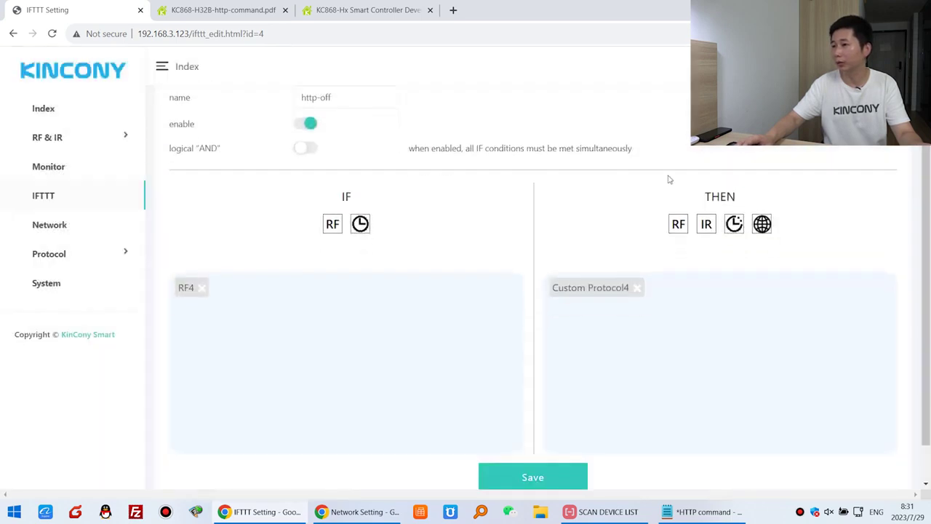
{"action": "scroll", "coordinate": [669, 179], "scroll_direction": "down", "scroll_amount": 1}
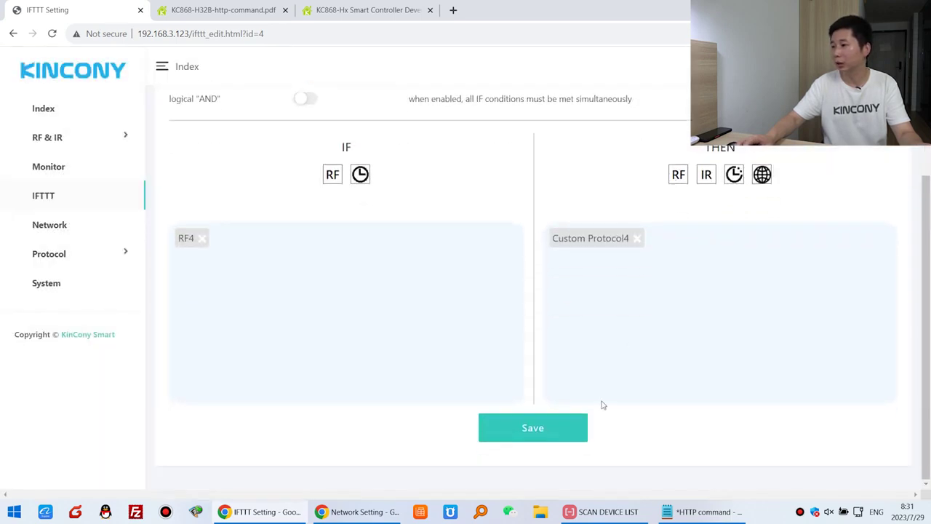
{"action": "left_click", "coordinate": [533, 428]}
{"action": "left_click", "coordinate": [572, 104]}
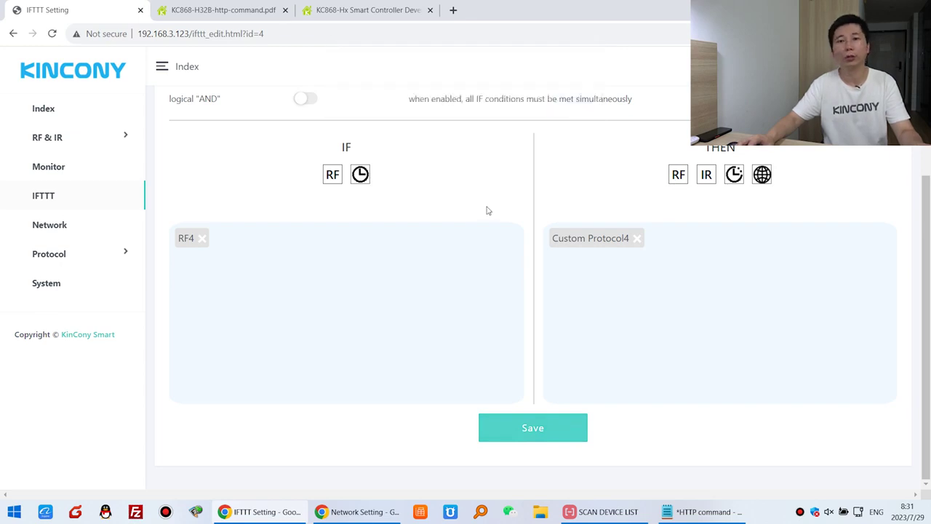